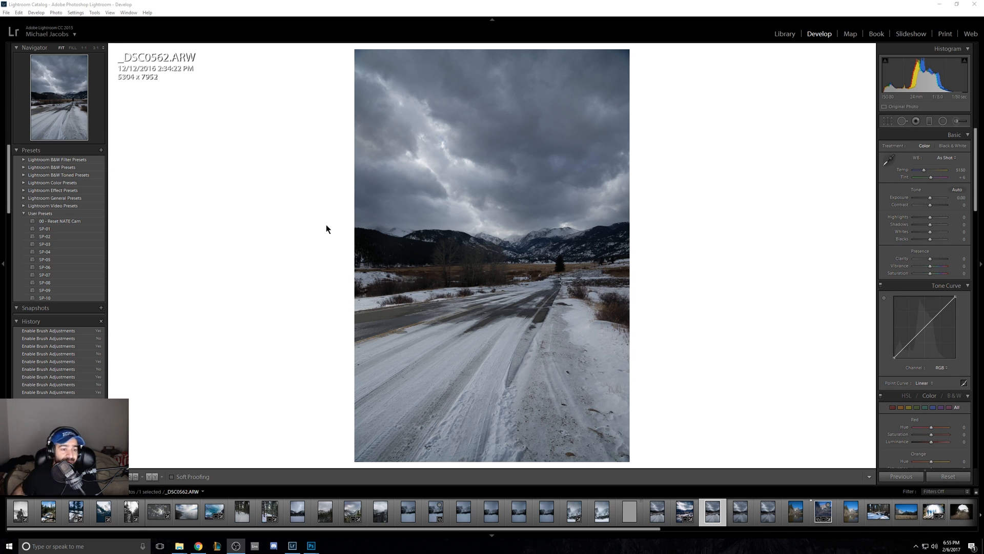
Step: Switch to Chrome, examine the Nate Photographic starter pack's free download form, and return to Lightroom
click(198, 545)
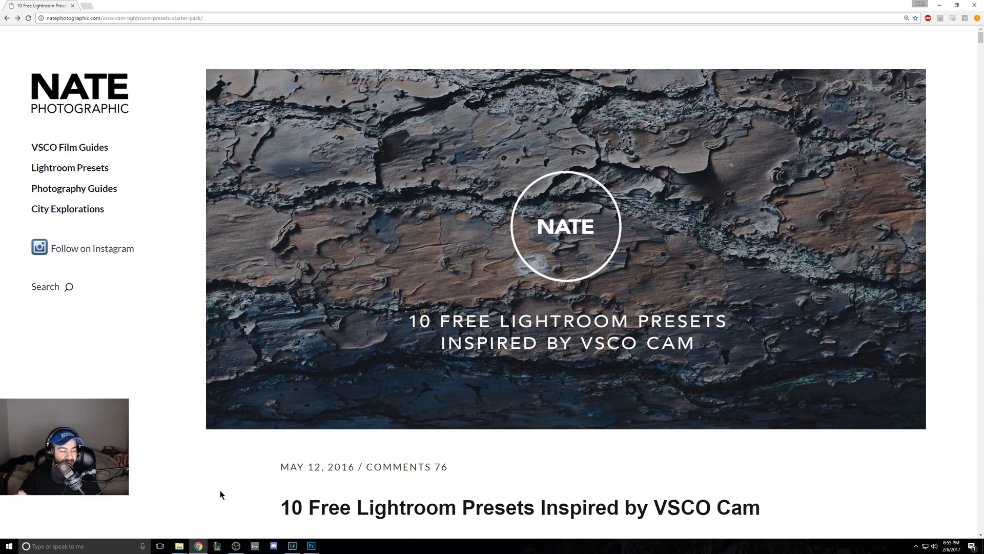
scroll(231, 467, down, 9)
scroll(232, 469, down, 10)
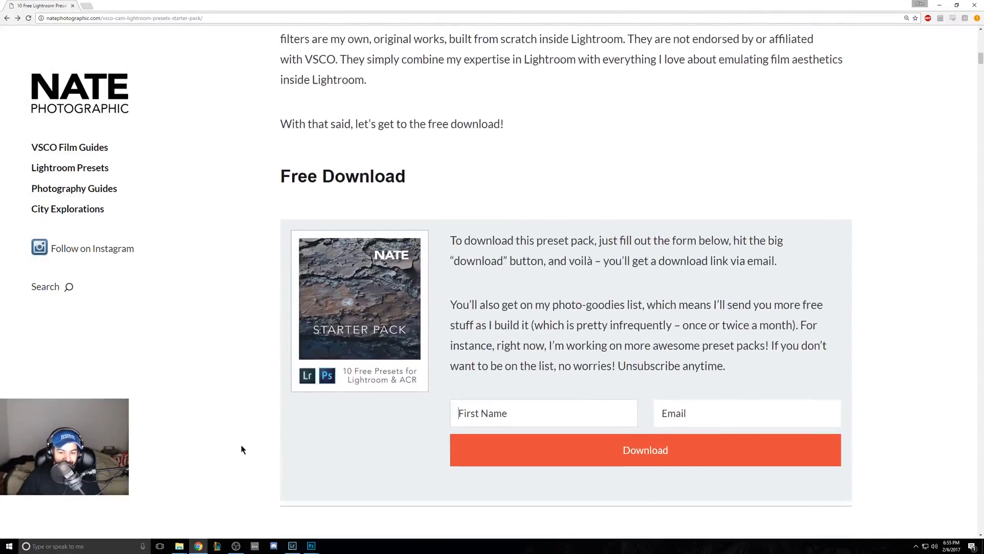
click(468, 417)
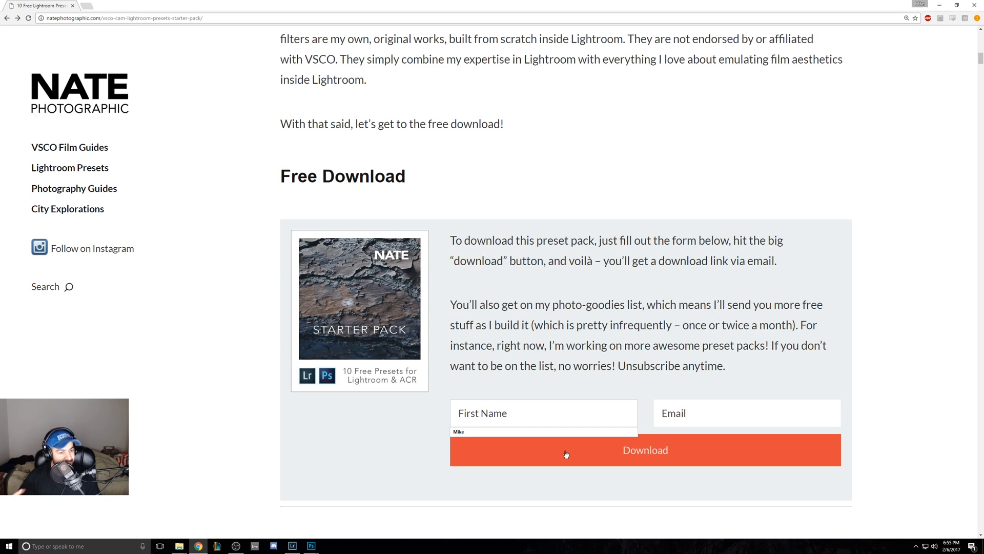
mouse_move(318, 367)
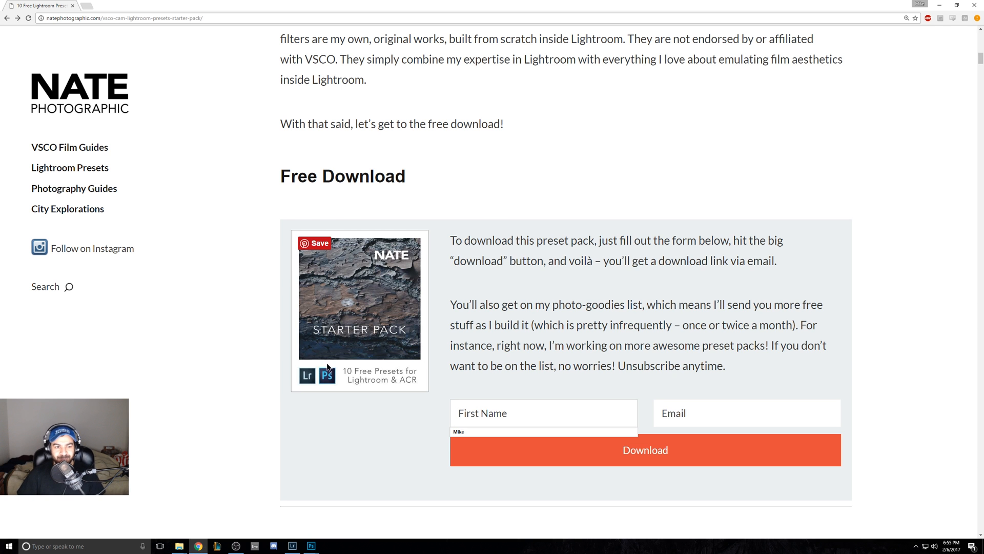
click(939, 5)
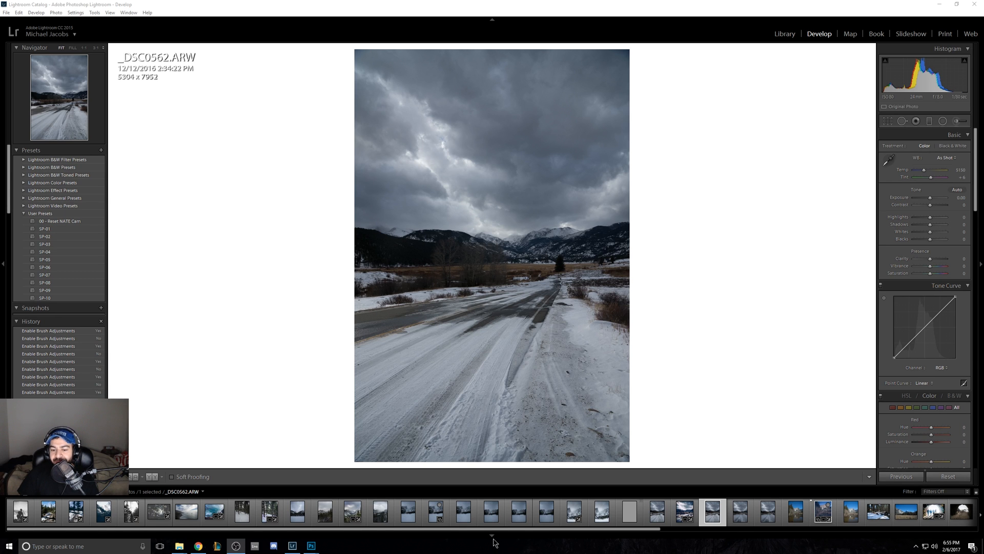
Step: Hide the filmstrip to give the photo more room while keeping the toolbar shown
key(t)
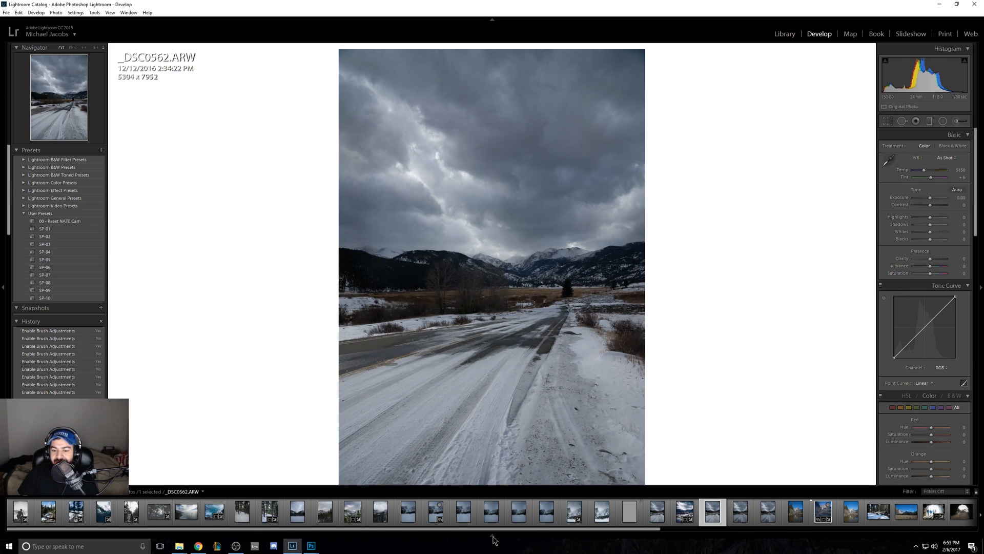
click(493, 538)
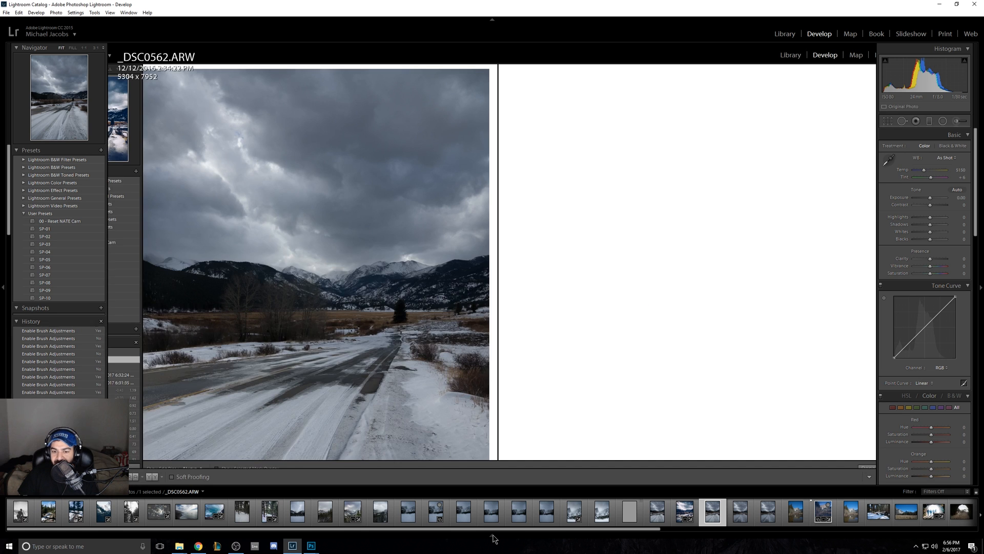
click(493, 537)
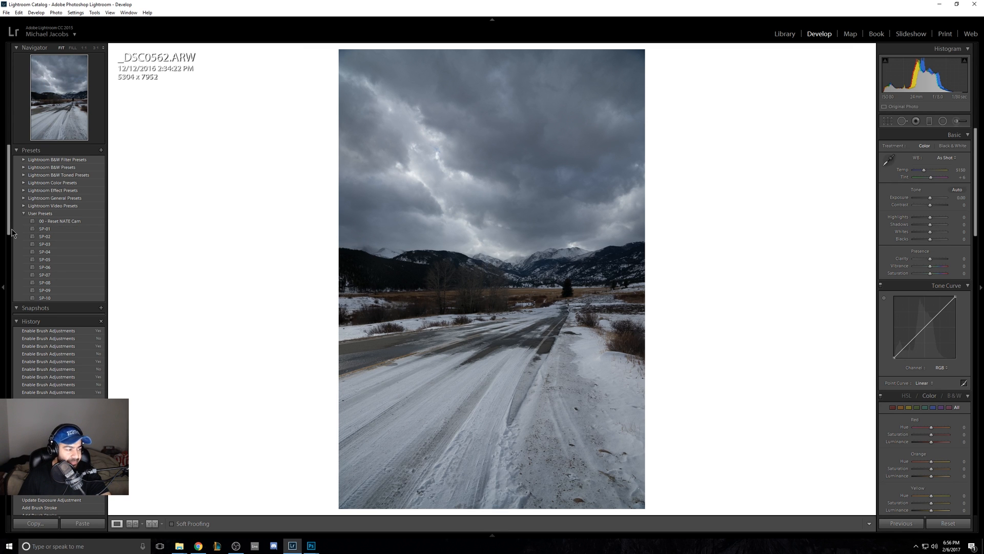
Step: Apply the user presets SP-01 through SP-10 one after another to compare their looks on the road photo
drag(10, 229, 10, 231)
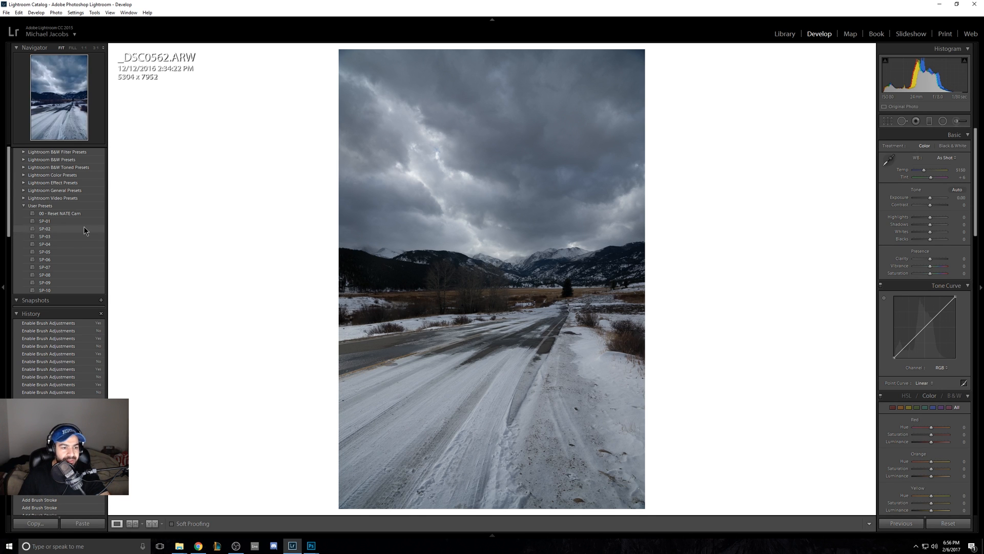
click(51, 222)
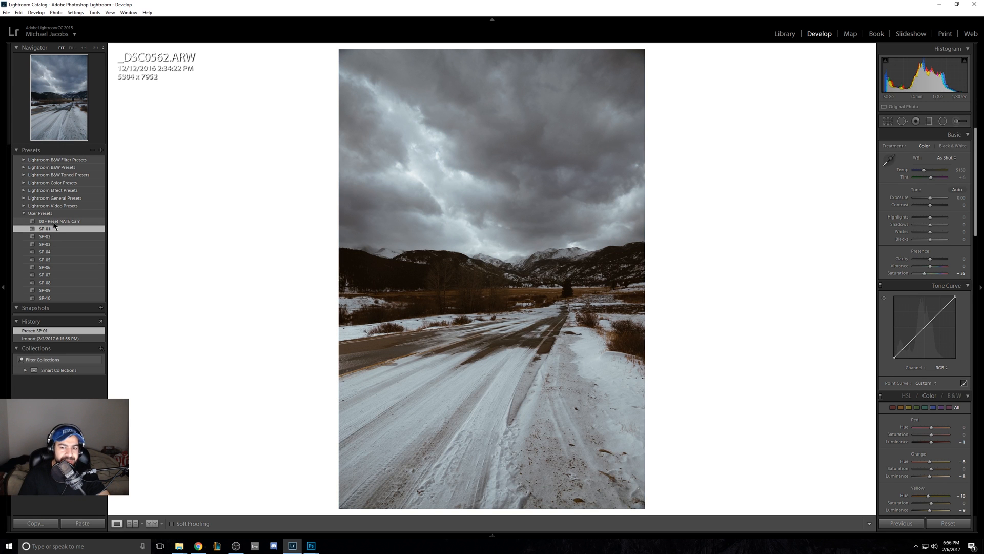
click(50, 236)
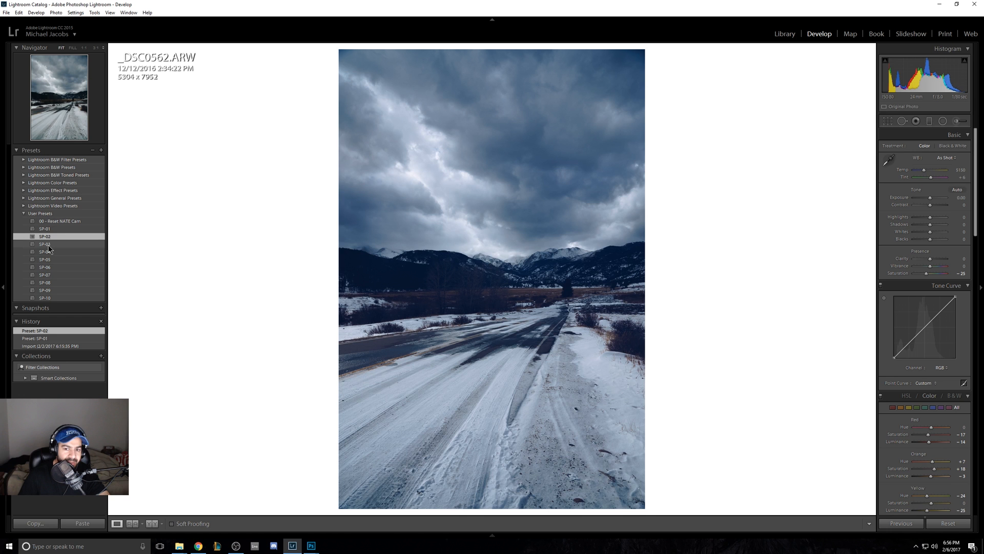
click(49, 244)
click(49, 251)
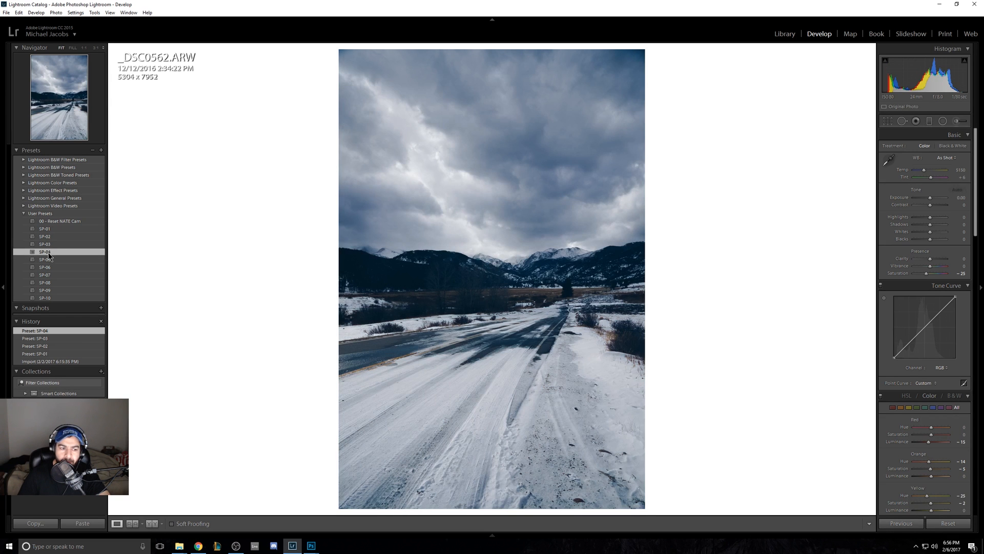
click(50, 260)
click(49, 267)
click(50, 274)
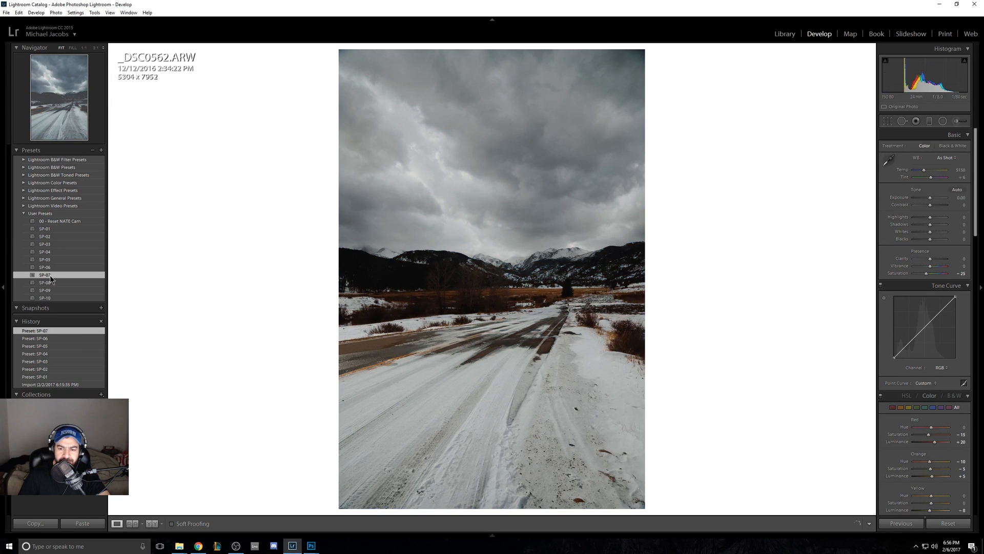
click(51, 282)
click(51, 290)
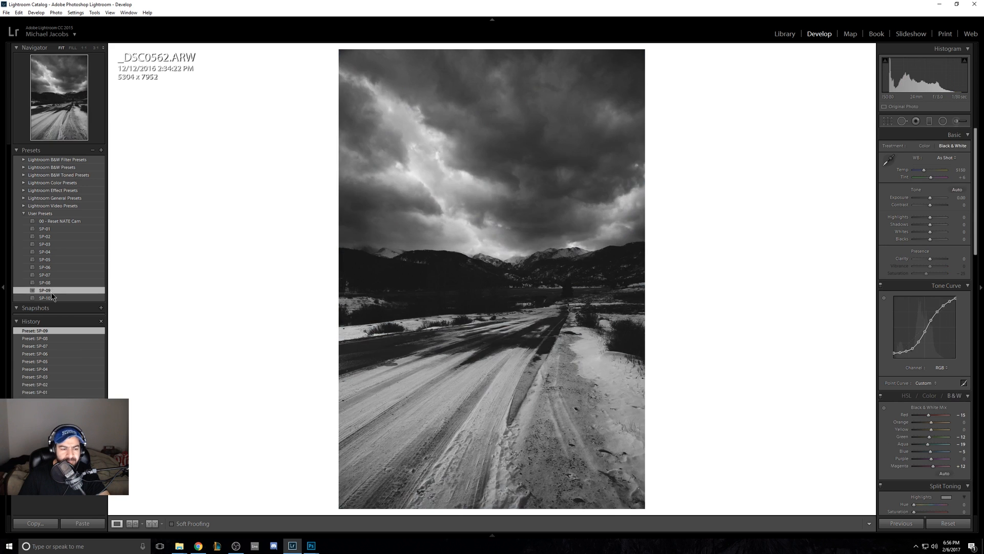
click(52, 298)
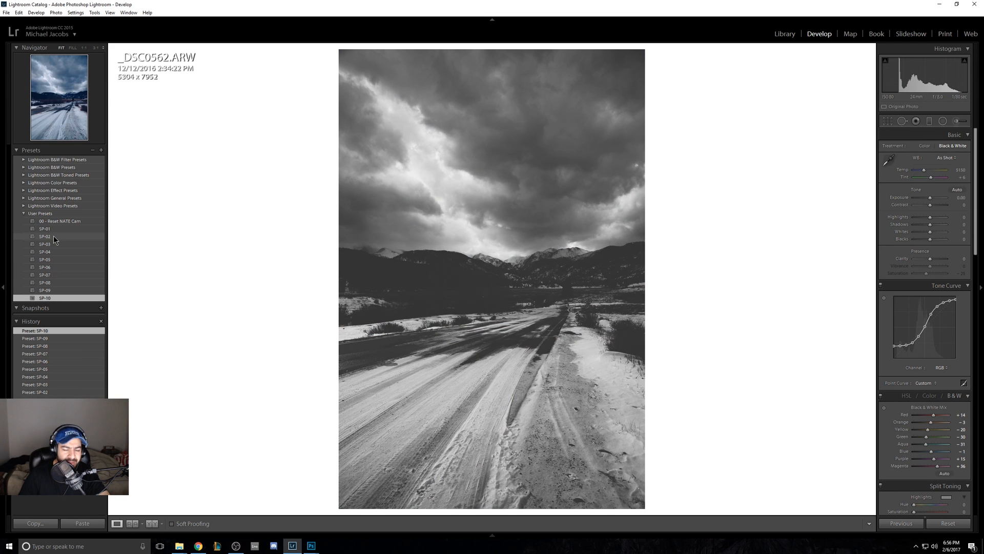
Step: Apply the SP-02 preset and enable chromatic aberration removal and lens profile corrections
click(54, 237)
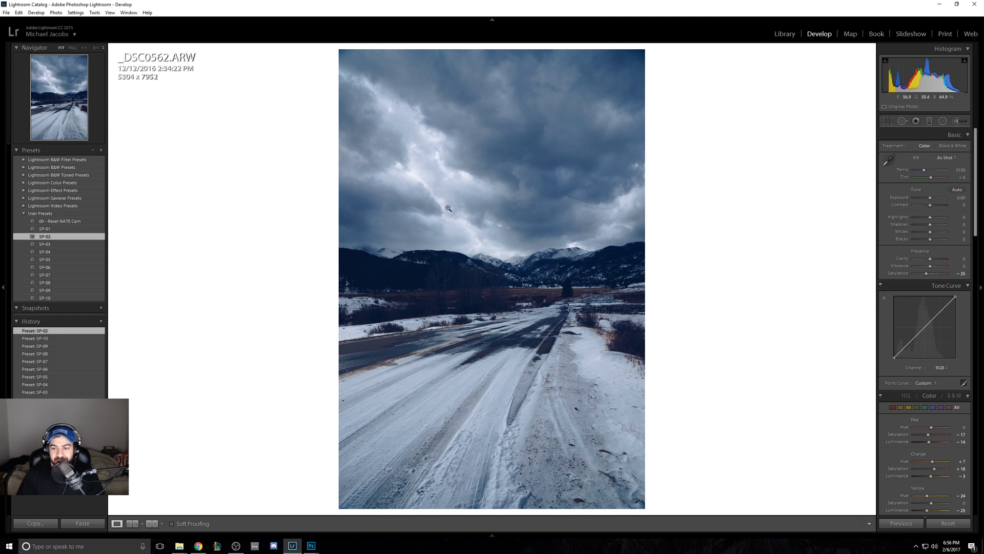
drag(976, 201, 979, 377)
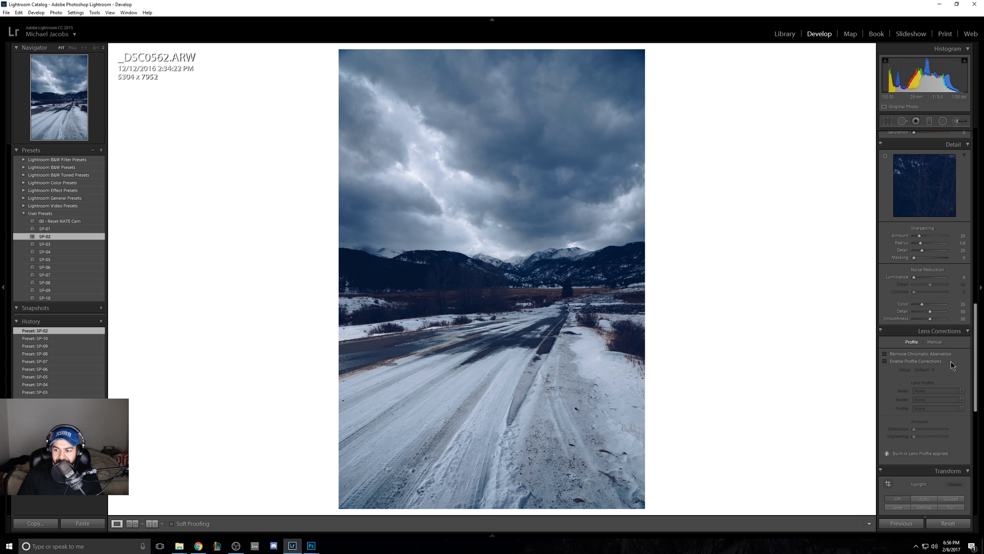
click(888, 354)
click(885, 361)
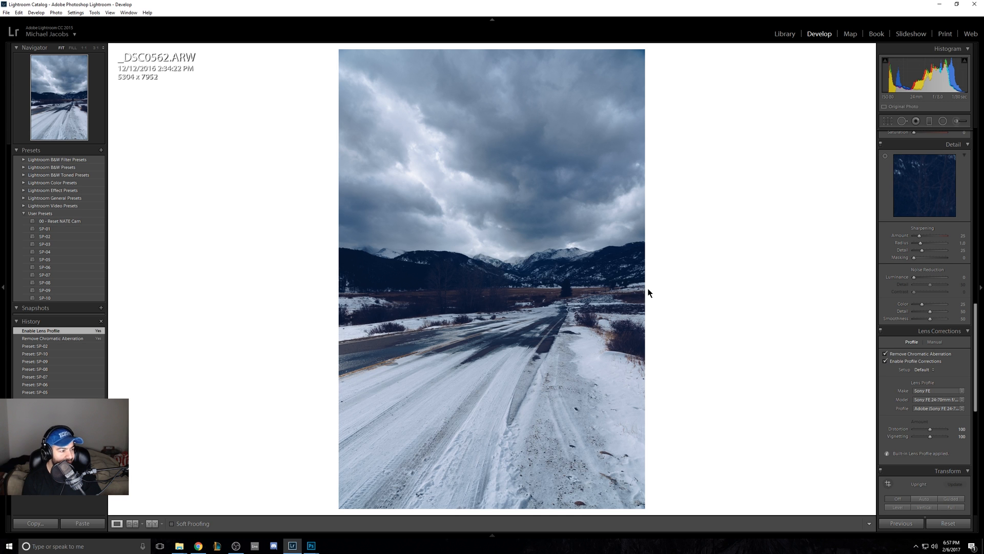
Step: Set the white balance temperature to 5600 after trying 5650 and 5500
drag(976, 339, 925, 170)
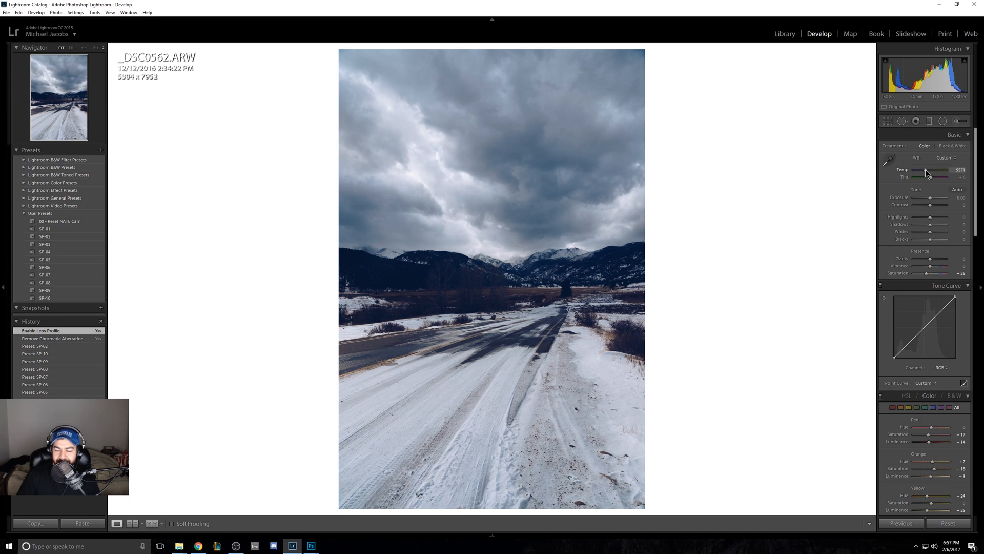
click(960, 170)
text(5650)
key(Return)
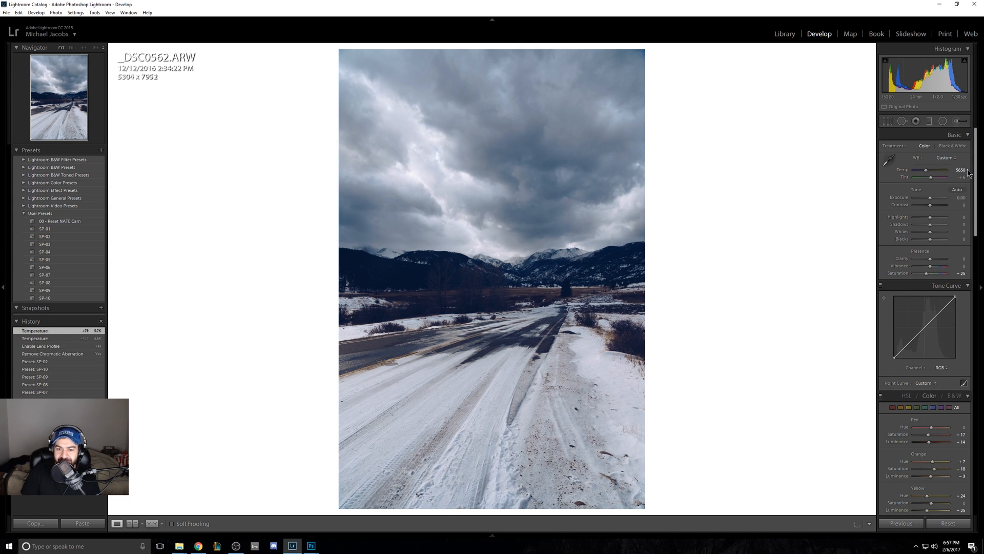
click(961, 170)
text(5500)
key(Return)
click(961, 170)
text(5600)
key(Return)
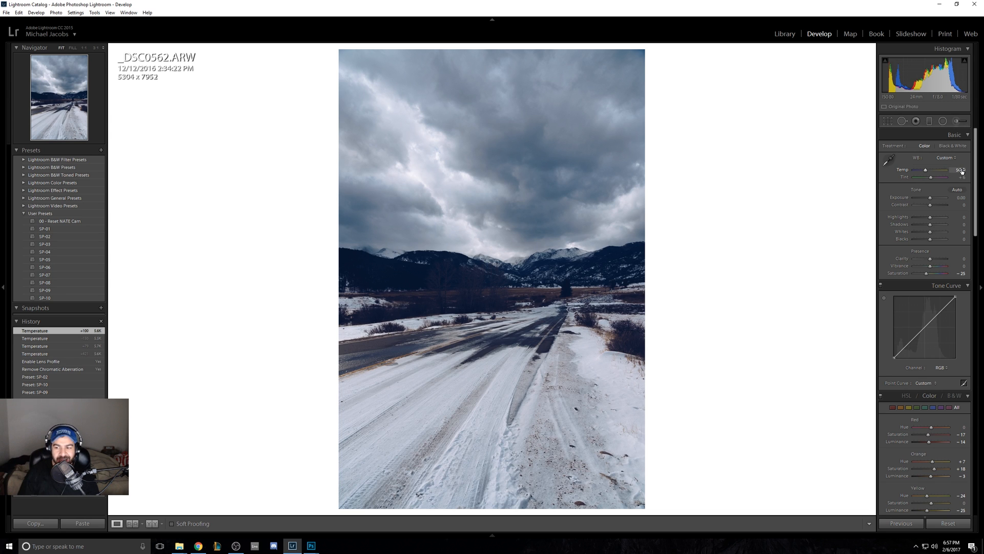
Step: Raise the exposure to +0.60 and set the contrast to +60
drag(930, 198, 933, 201)
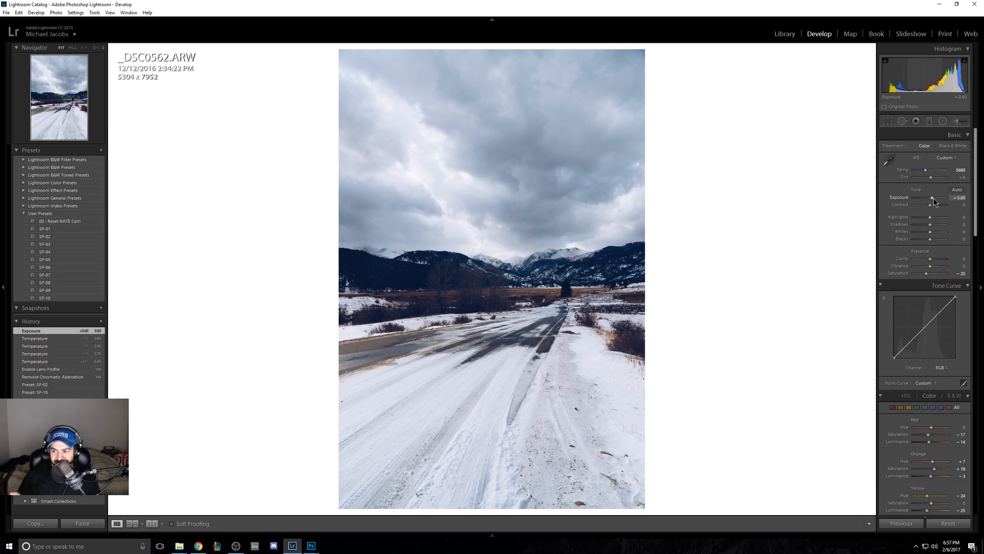
drag(920, 205, 939, 205)
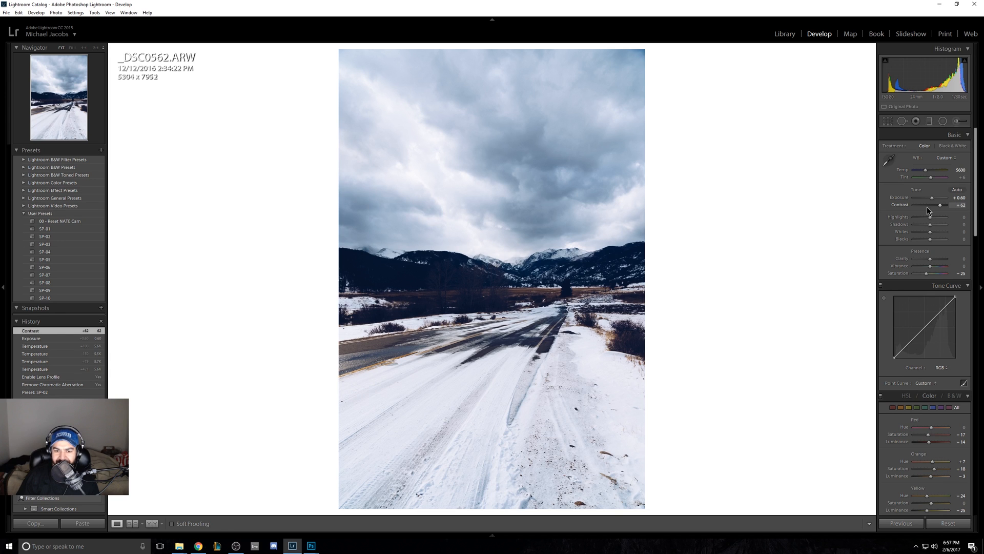
drag(926, 220, 939, 205)
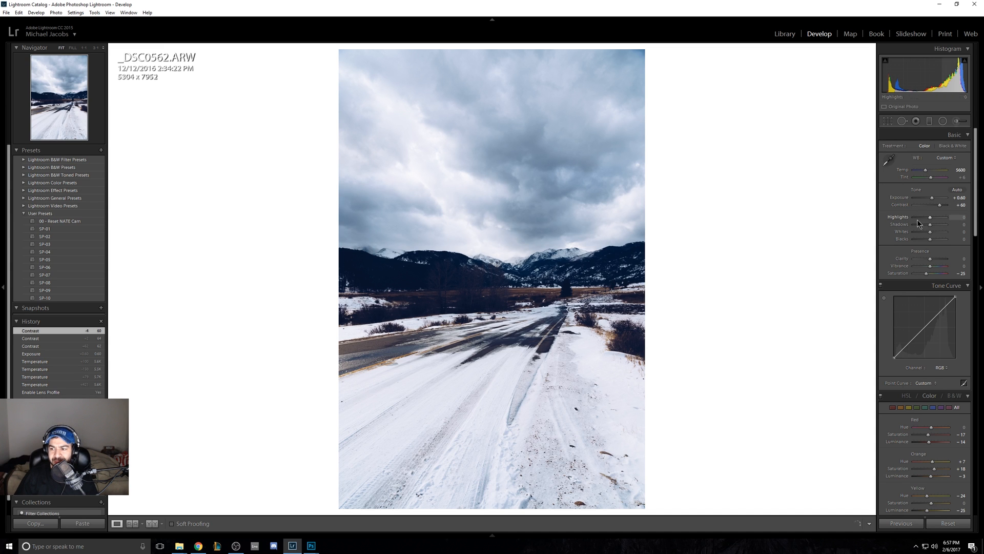
Step: Set highlights to -100, shadows to +38, whites to -29 and blacks to +26
drag(929, 221, 395, 151)
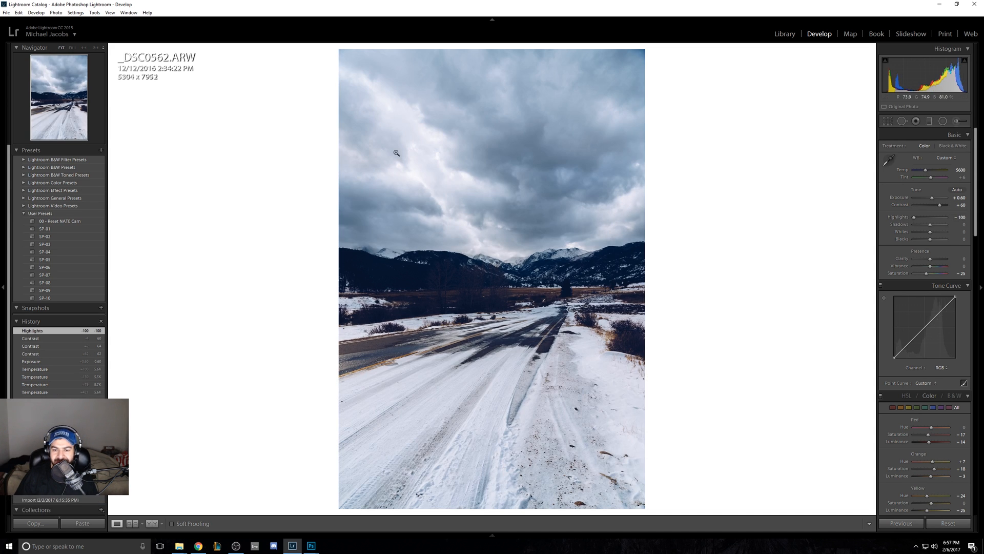
drag(929, 224, 936, 229)
mouse_move(936, 227)
mouse_down()
mouse_move(918, 231)
mouse_move(934, 239)
mouse_up()
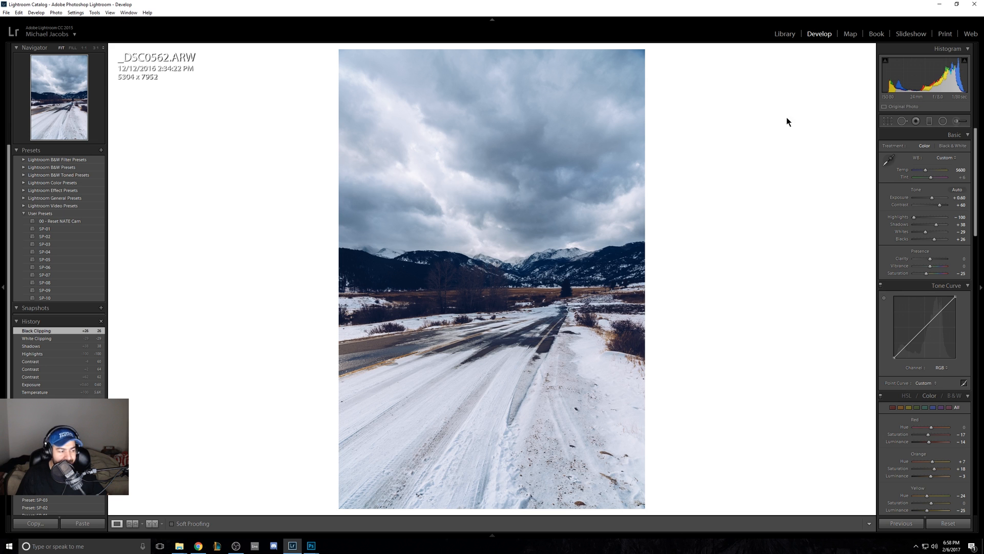
Step: Straighten the photo with a crop angle of about 1.71 degrees and apply the crop
key(r)
drag(295, 291, 294, 287)
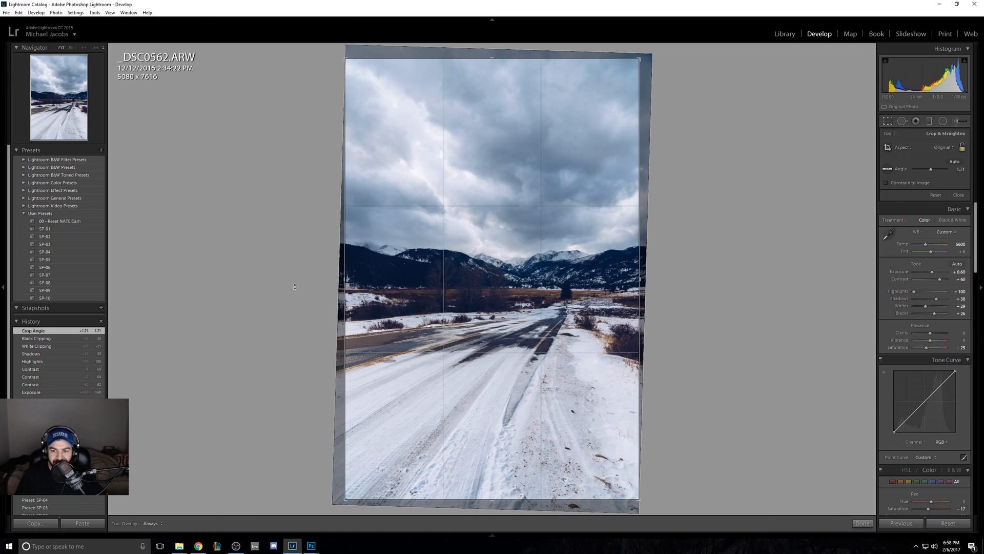
key(Return)
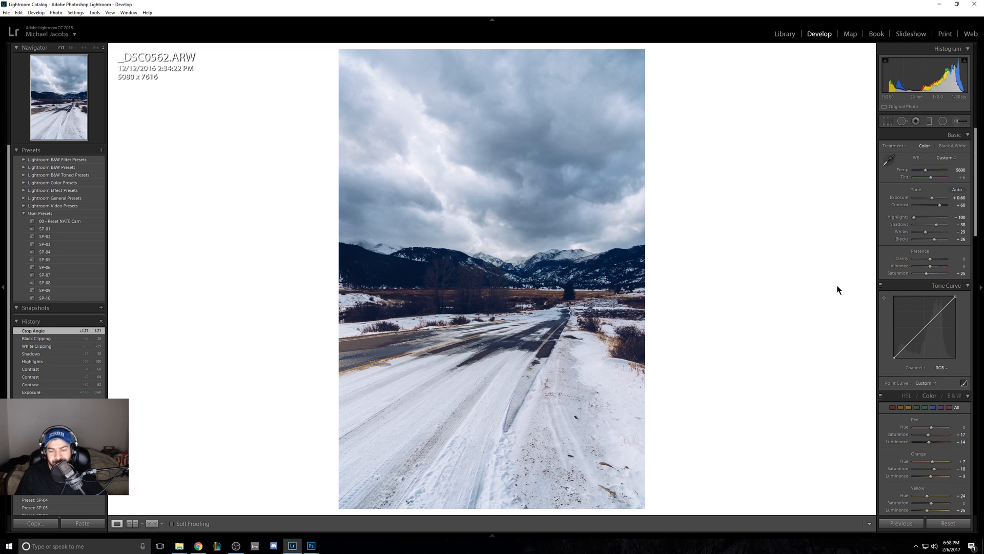
Step: Set clarity to +29, vibrance to +29 and saturation to -45
drag(930, 259, 936, 260)
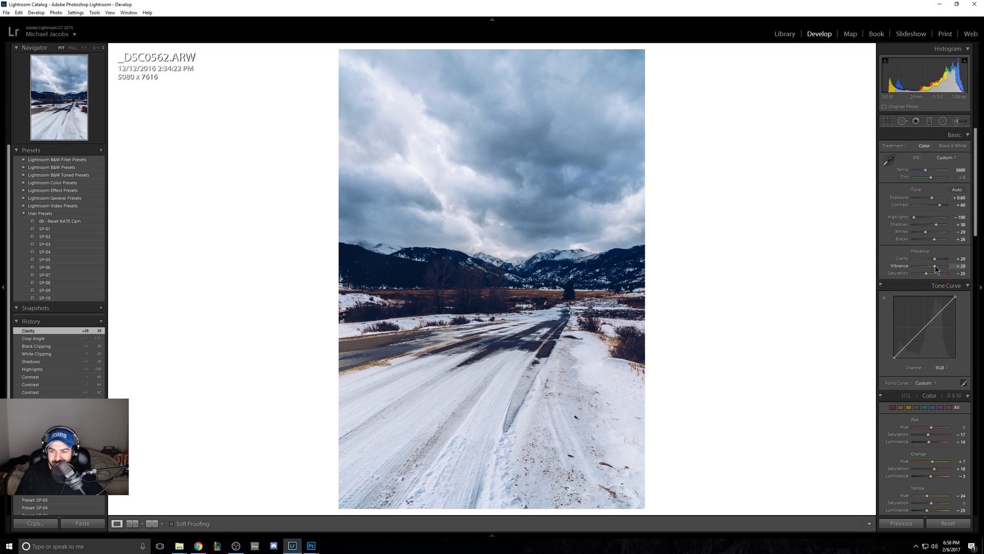
drag(935, 265, 935, 266)
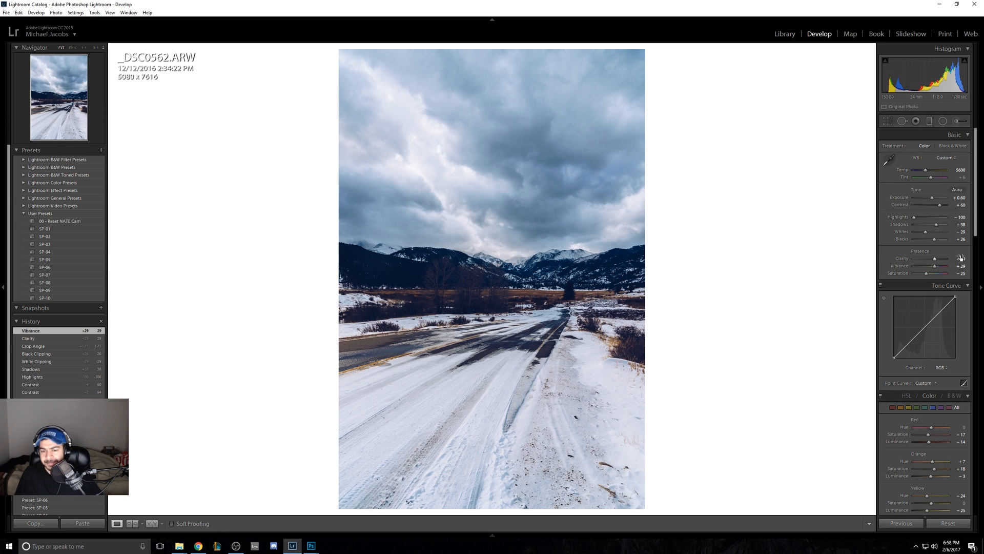
drag(925, 277, 920, 277)
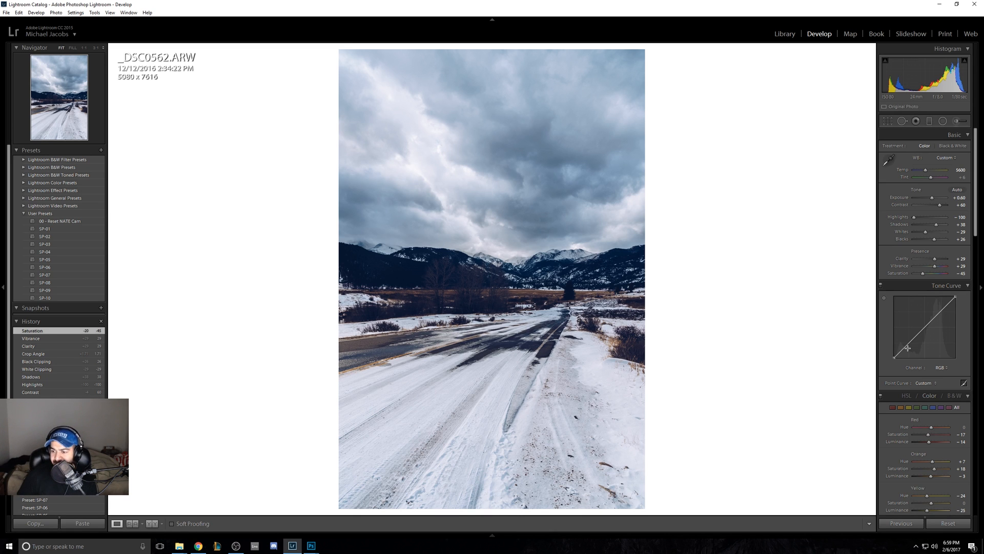
Step: Add a shadow point near the low end of the RGB tone curve, slightly lift the black endpoint and fine-tune both points
click(900, 352)
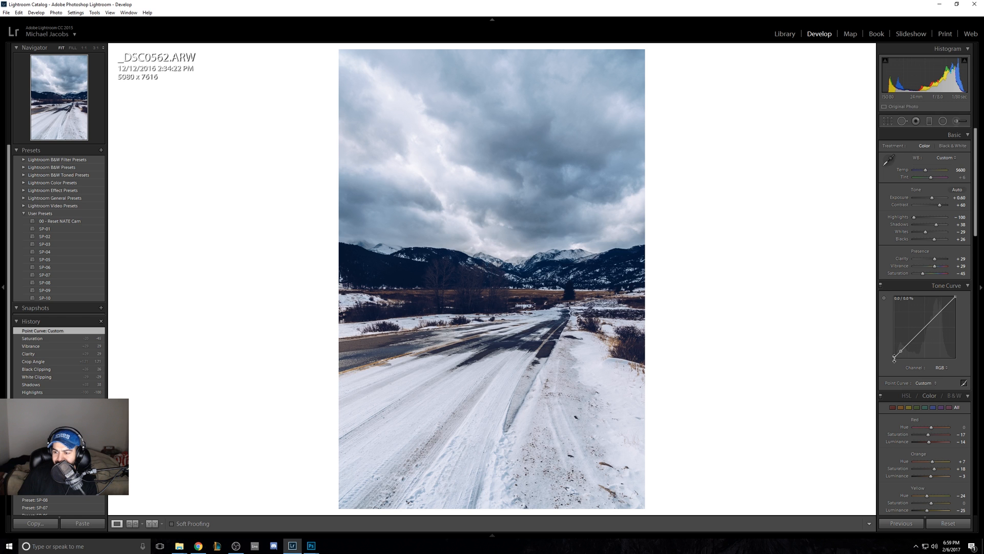
drag(894, 358, 894, 355)
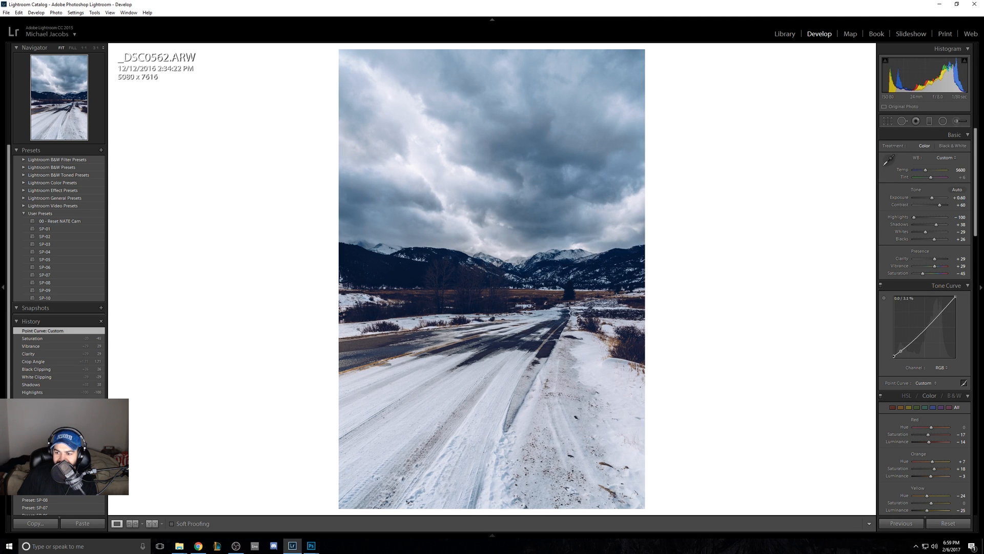
drag(894, 356, 894, 357)
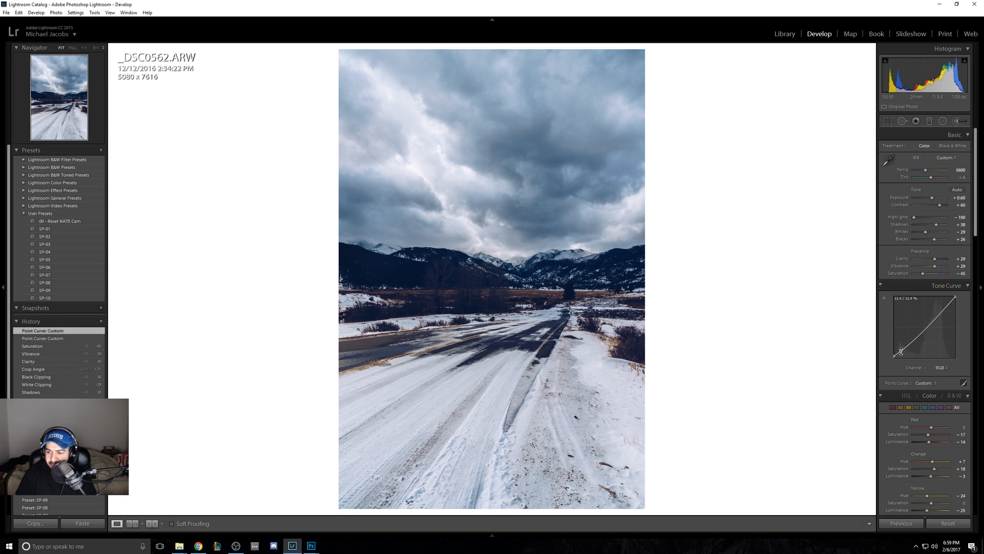
drag(901, 351, 900, 350)
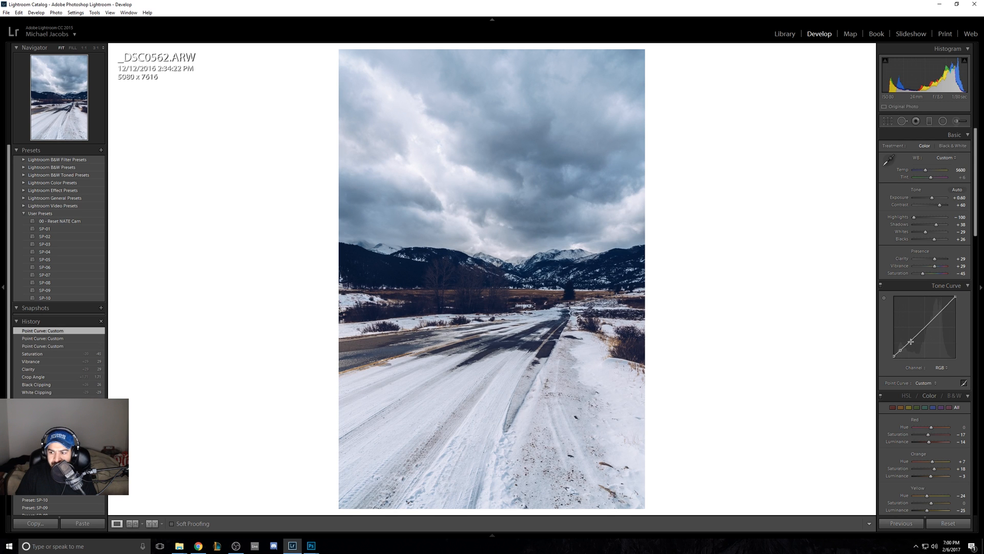
Step: Add lower-midtone, midtone and highlight points to the RGB tone curve, slightly raise the highlight point, and compare the photo with the curve disabled
drag(910, 342, 943, 314)
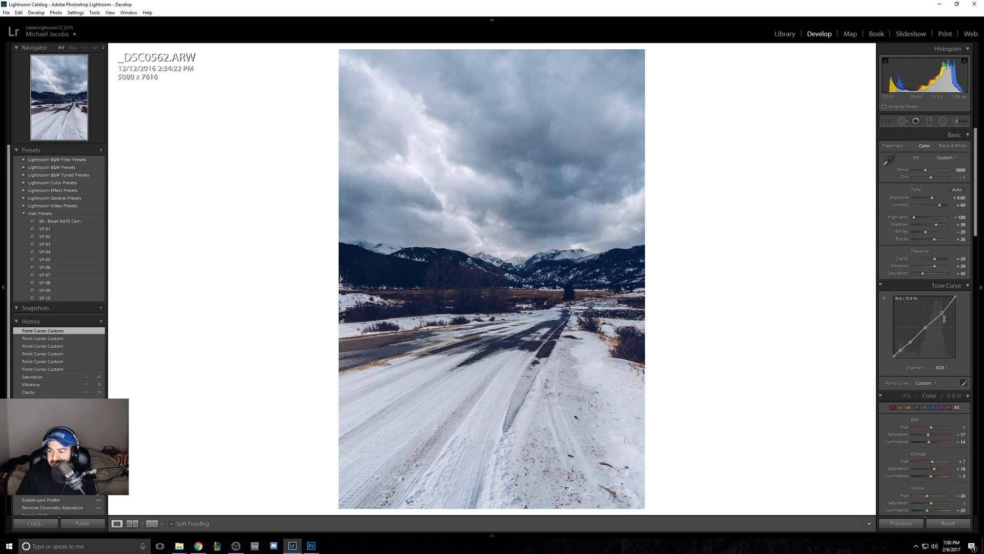
key(ctrl+z)
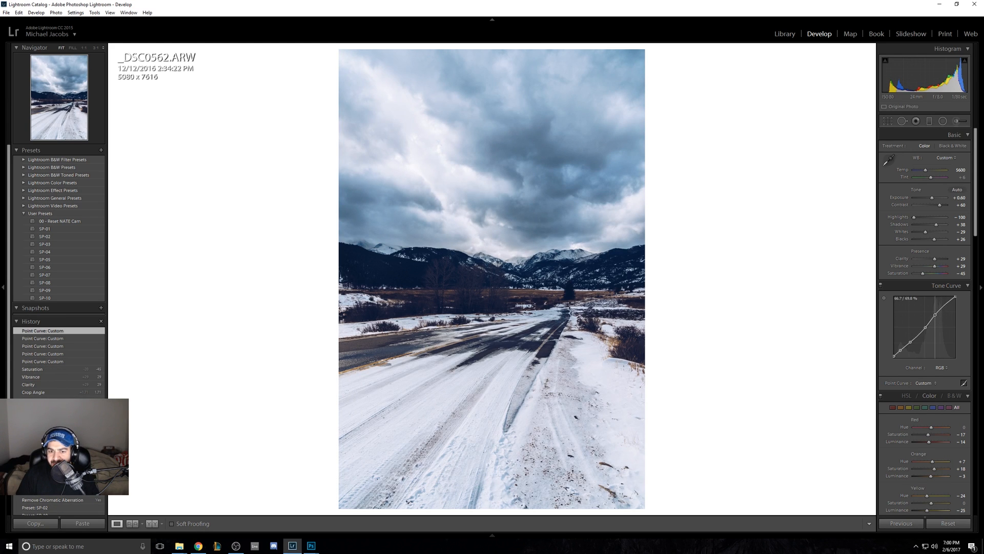
key(ctrl+z)
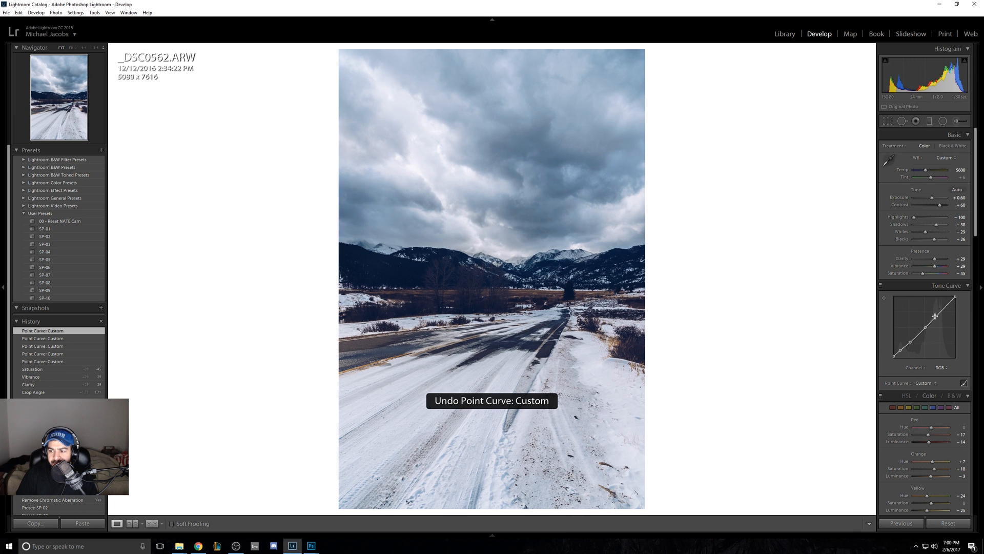
drag(934, 316, 935, 314)
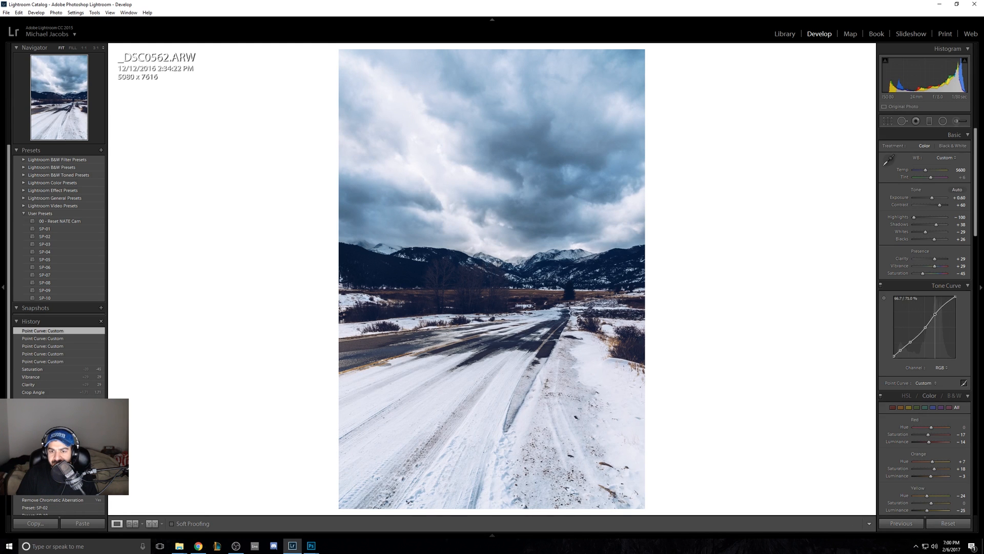
click(948, 303)
key(ctrl+z)
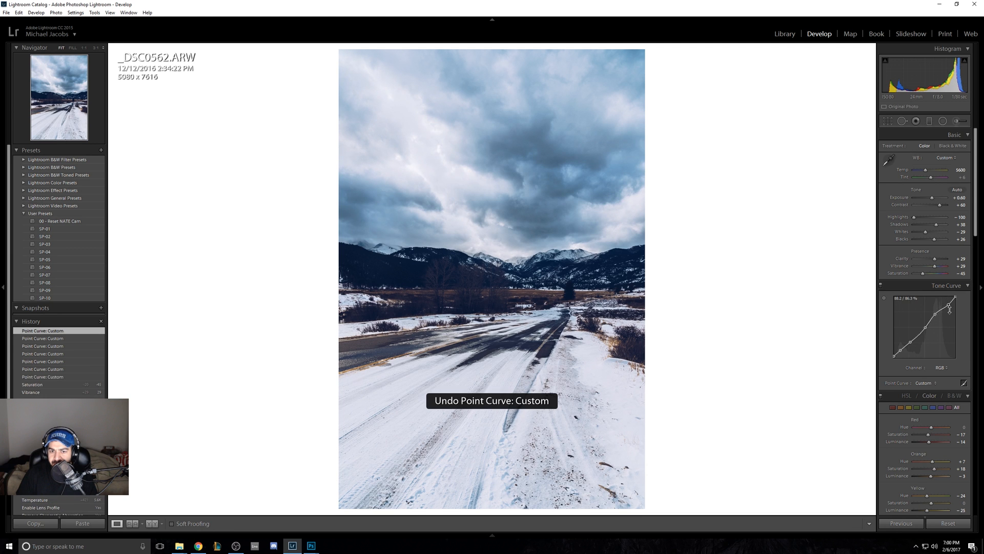
drag(934, 313, 936, 311)
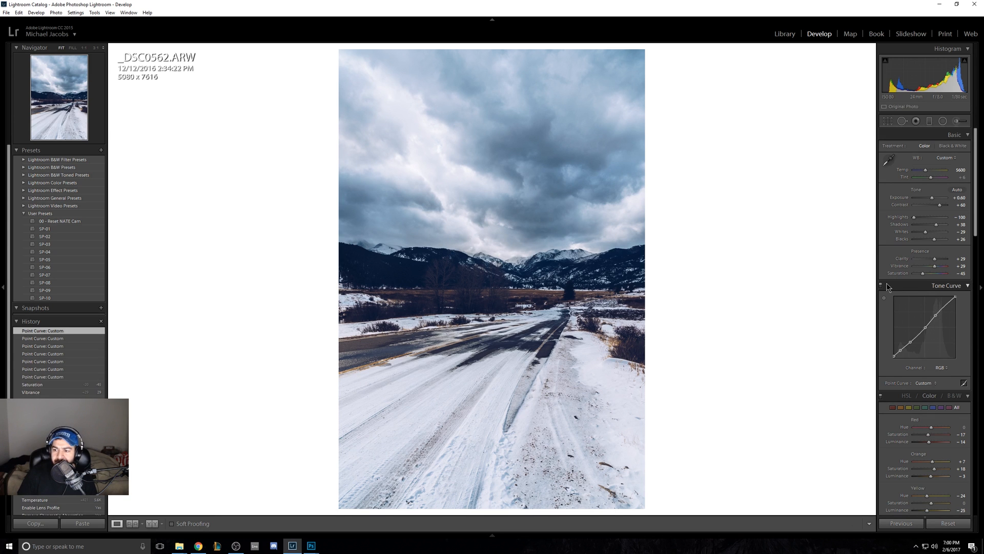
click(880, 285)
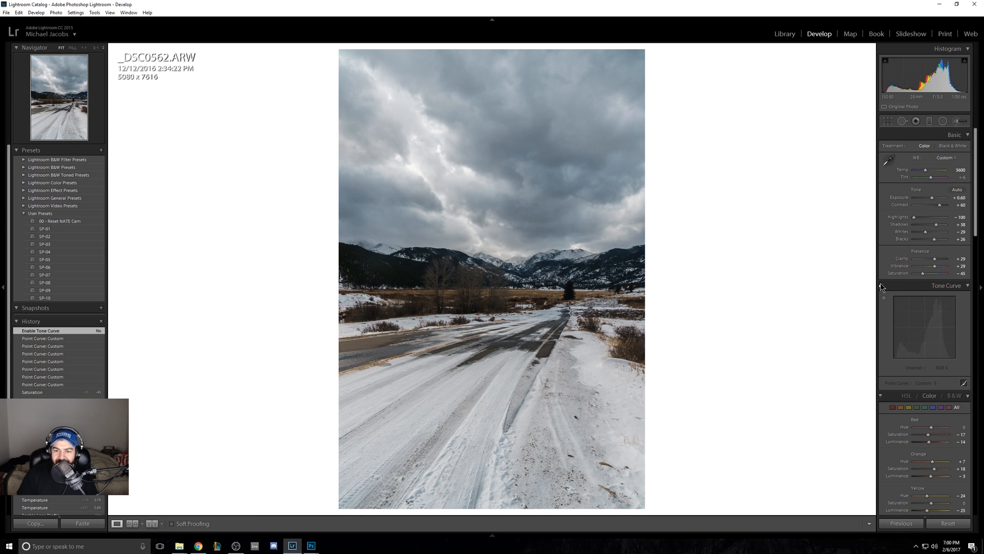
click(880, 286)
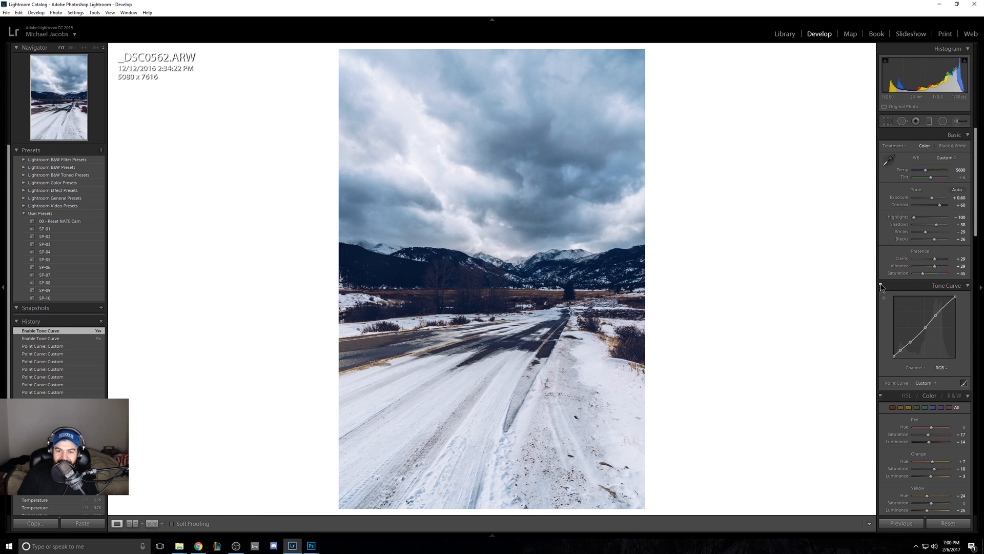
Step: Examine the red and blue channel tone curves and the region curve sliders, and return to the RGB point curve
click(941, 378)
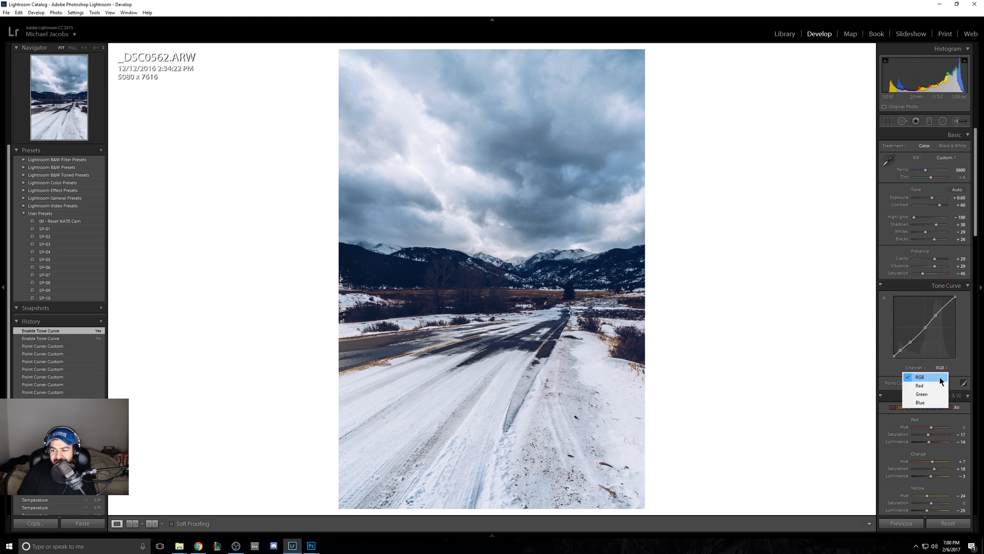
click(934, 385)
click(935, 374)
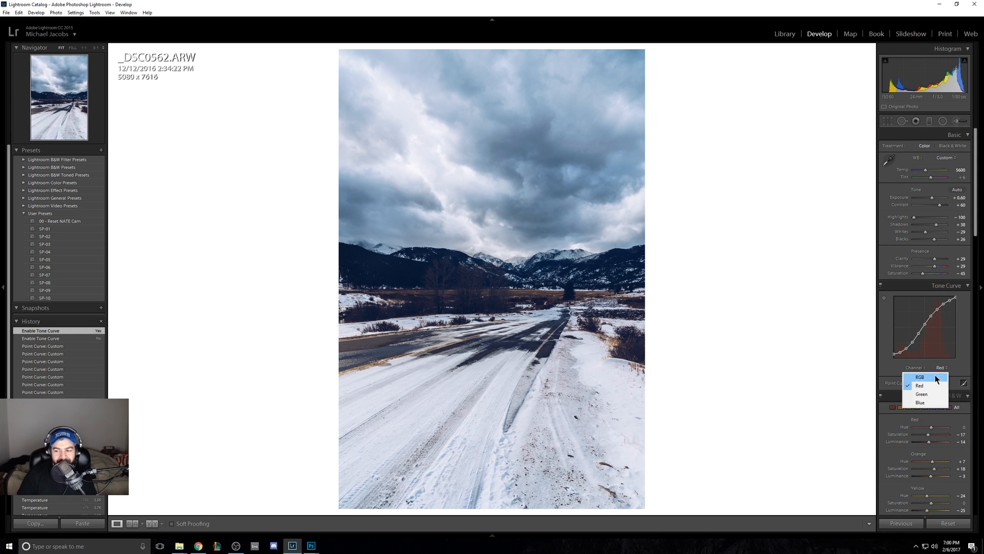
click(925, 403)
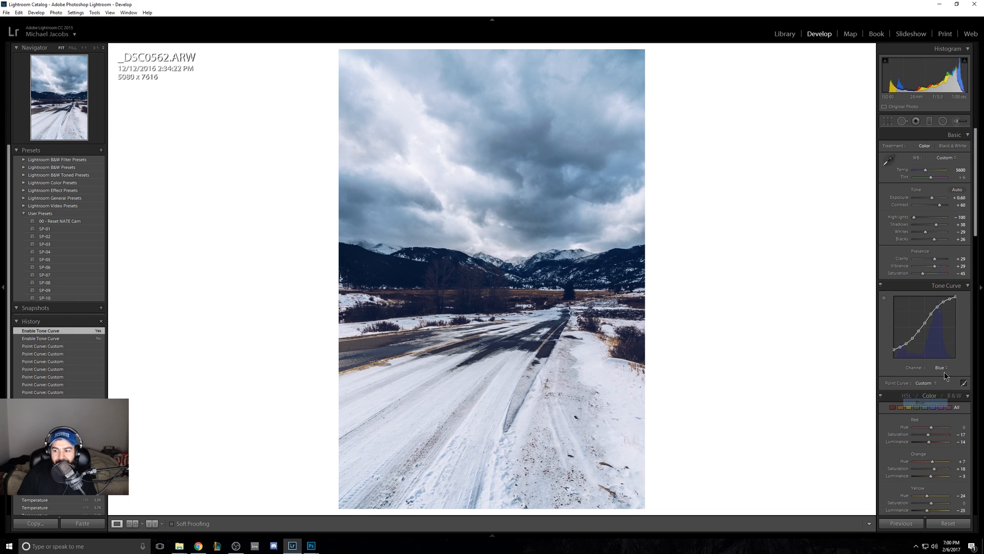
click(945, 373)
click(926, 376)
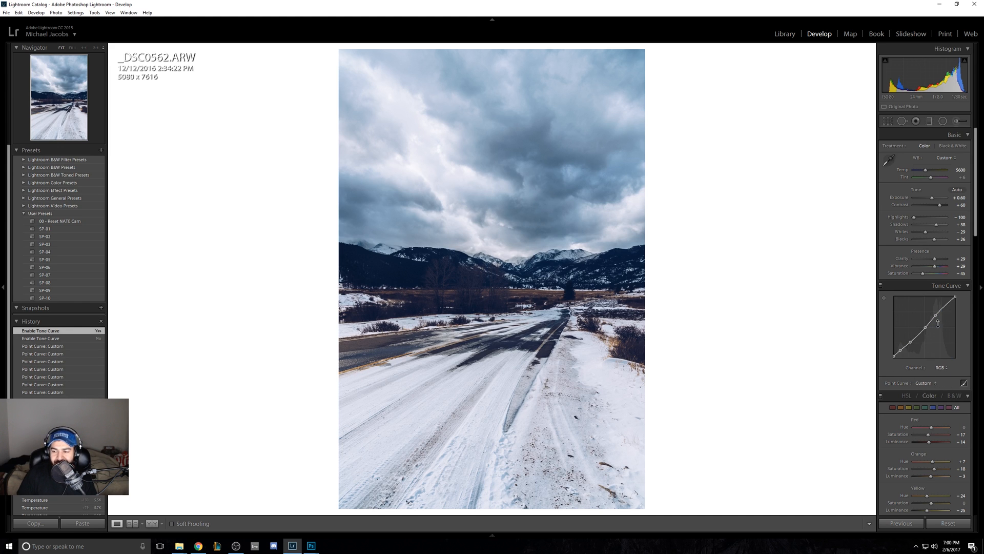
click(963, 384)
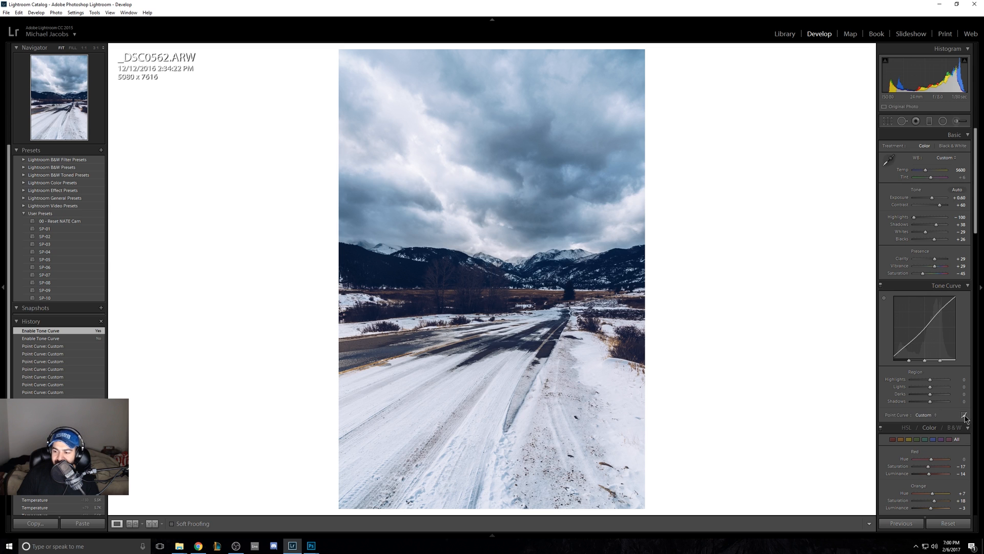
click(963, 415)
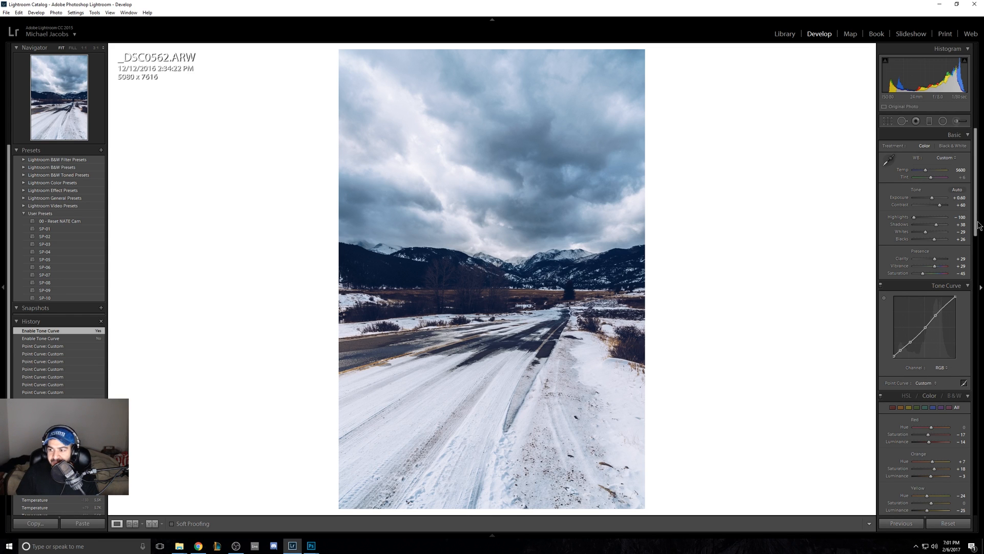
Step: Set magenta, purple and aqua saturation to -100 and blue saturation to -60, comparing the edit with the original photo
drag(975, 227, 975, 305)
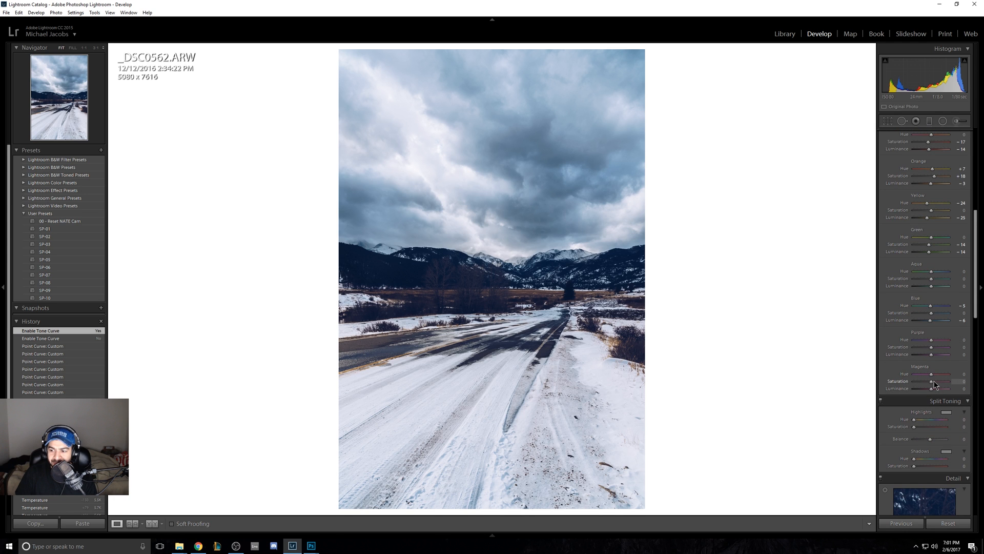
drag(930, 380, 724, 367)
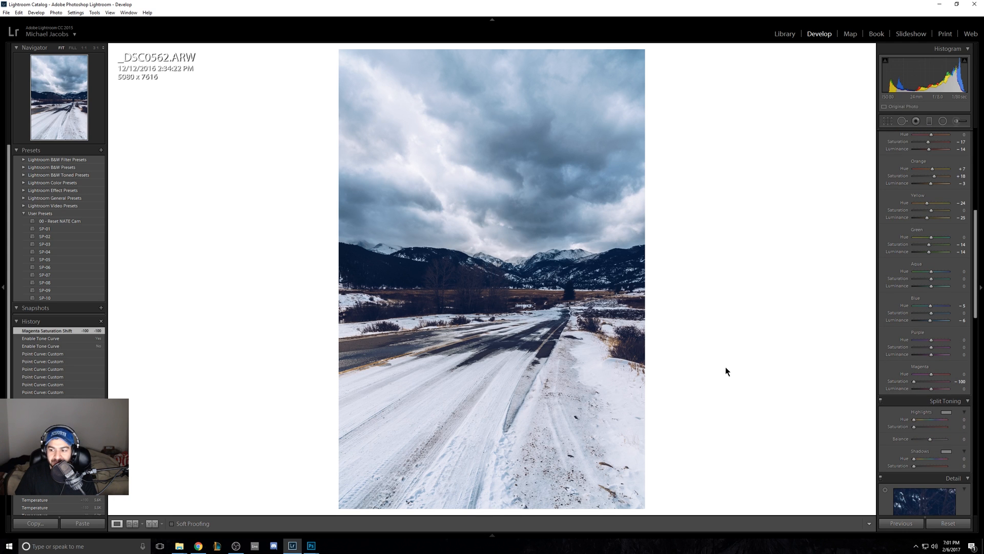
drag(933, 347, 735, 322)
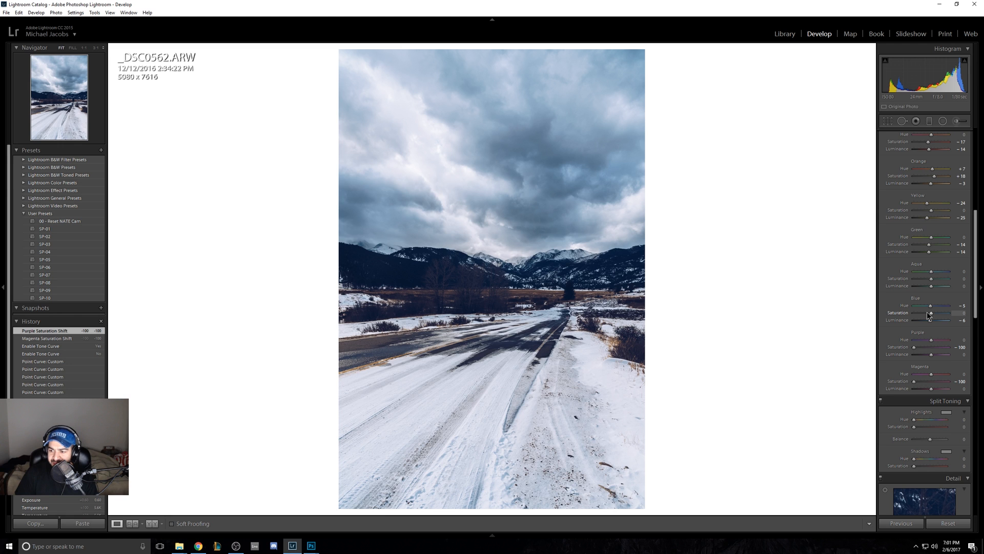
drag(930, 311, 922, 314)
drag(921, 314, 920, 314)
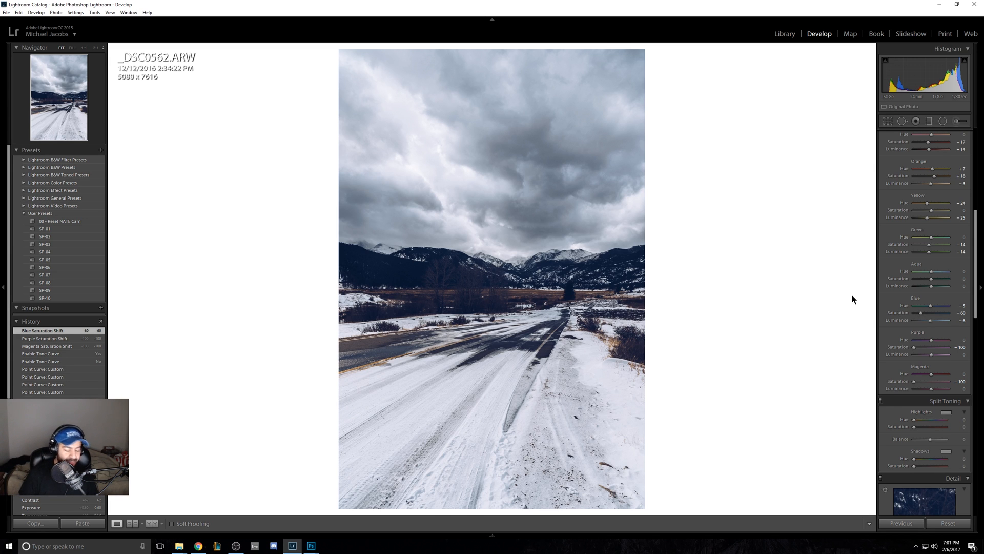
key(backslash)
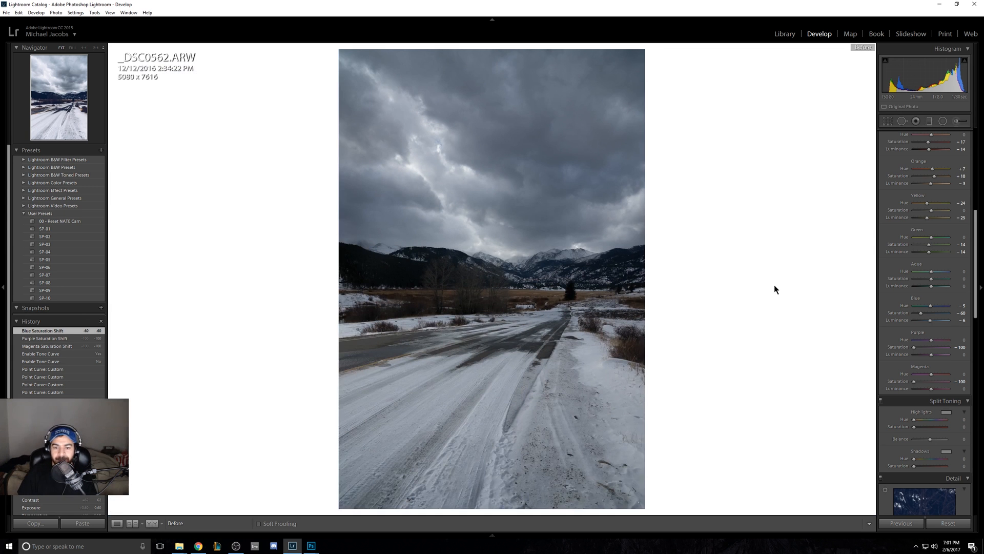
key(backslash)
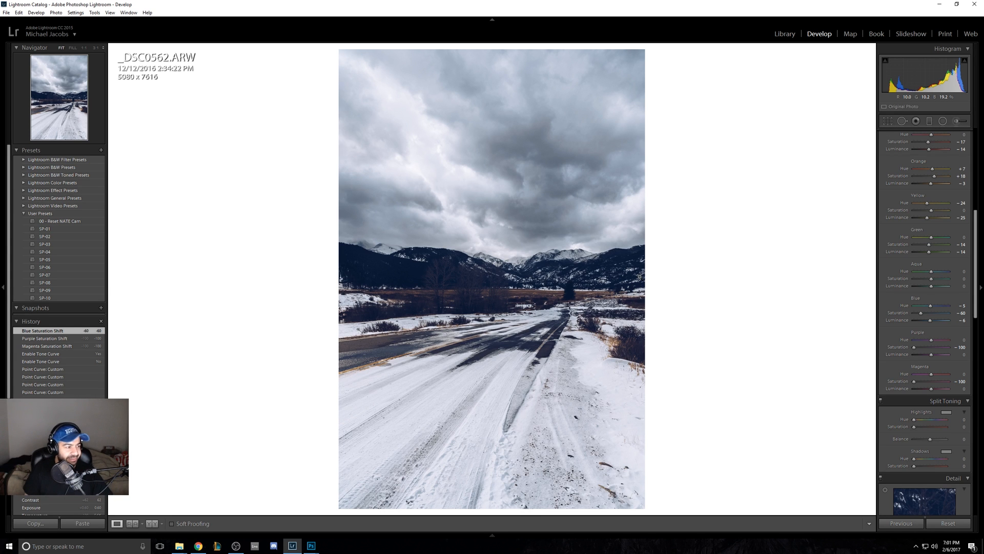
key(backslash)
key(backslash)
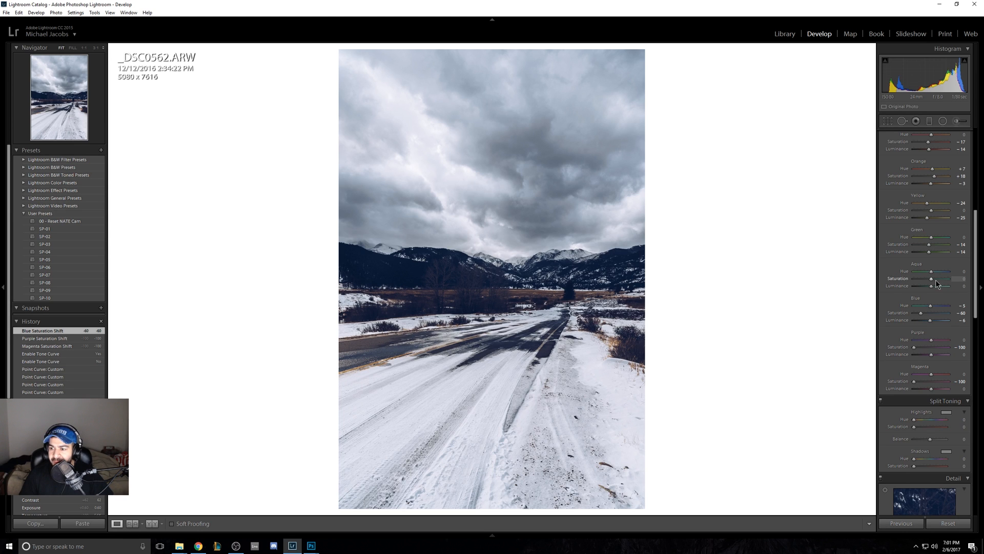
drag(935, 281, 869, 278)
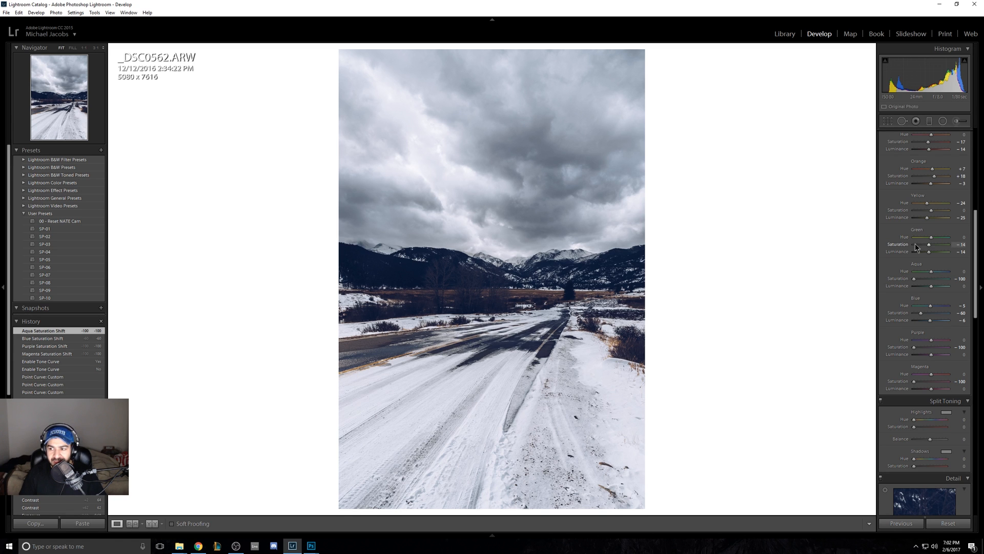
Step: Set yellow luminance to +62 and orange luminance to +60, and try a yellow hue of +16
scroll(972, 250, up, 2)
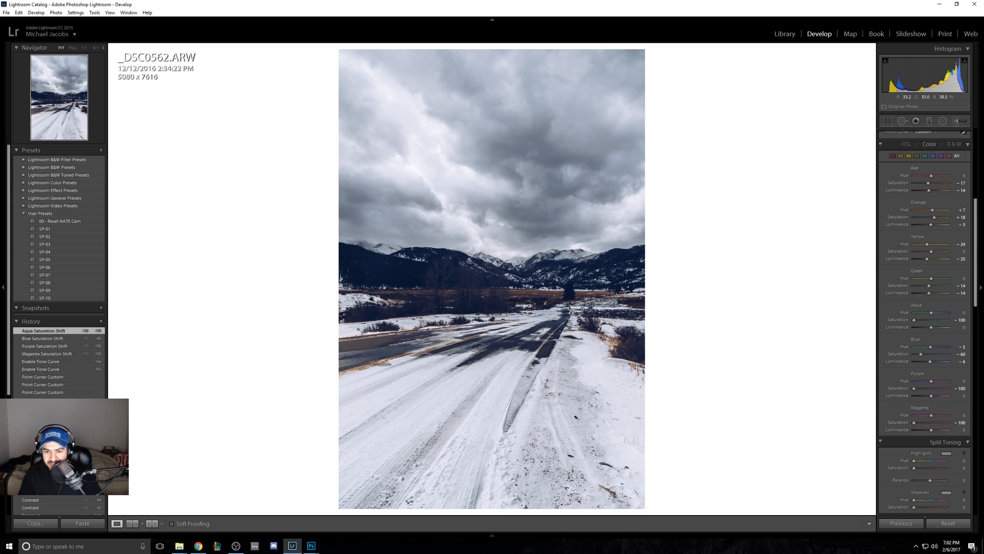
drag(927, 259, 938, 259)
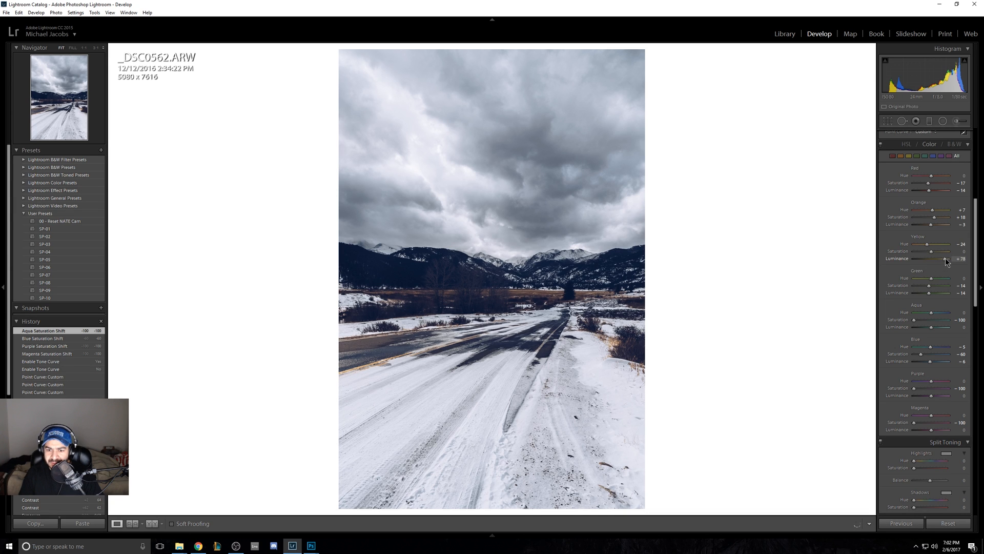
drag(947, 261, 957, 261)
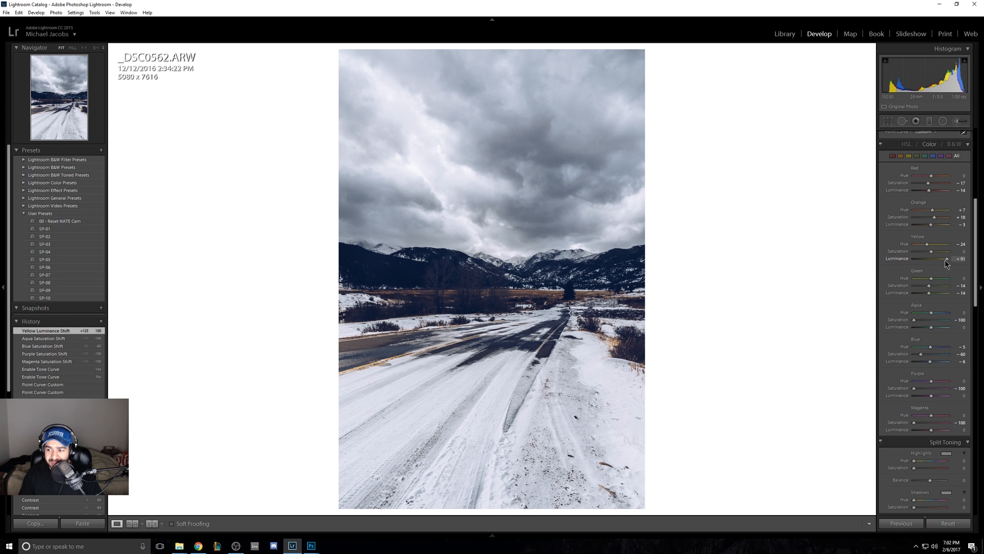
drag(942, 260, 942, 260)
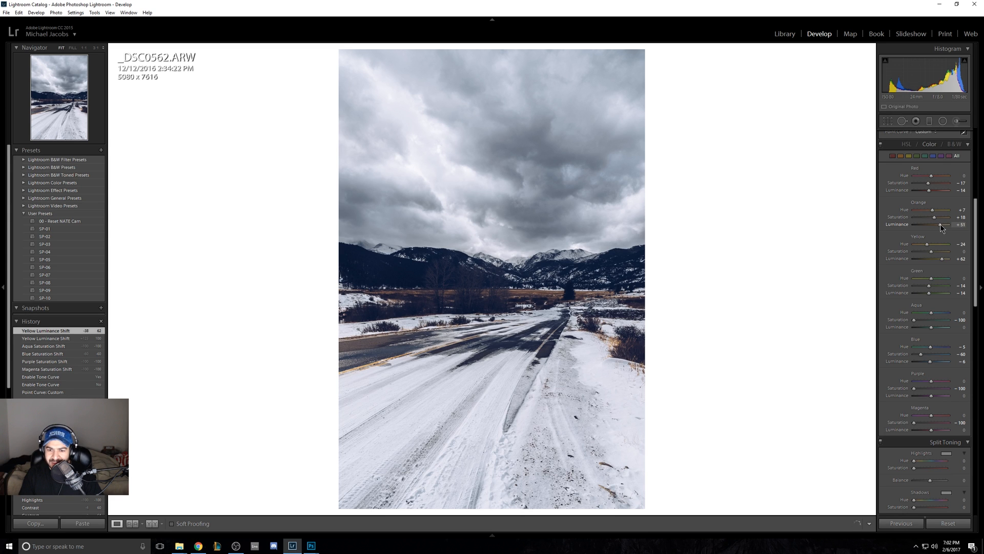
drag(942, 223, 933, 245)
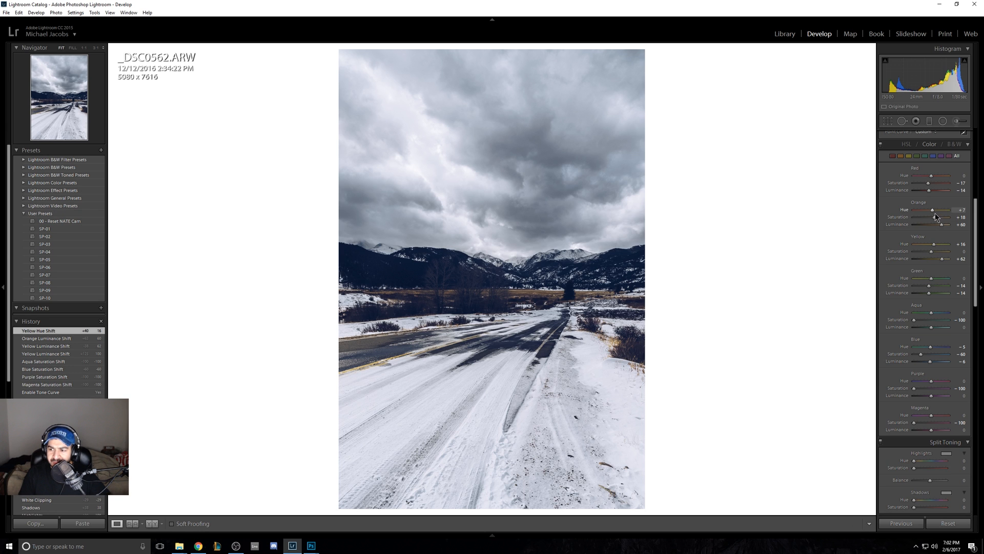
Step: Undo the yellow hue change and set orange hue to +31, yellow saturation to +100 and orange saturation to +44
drag(935, 209, 939, 214)
key(ctrl+z)
key(ctrl+z)
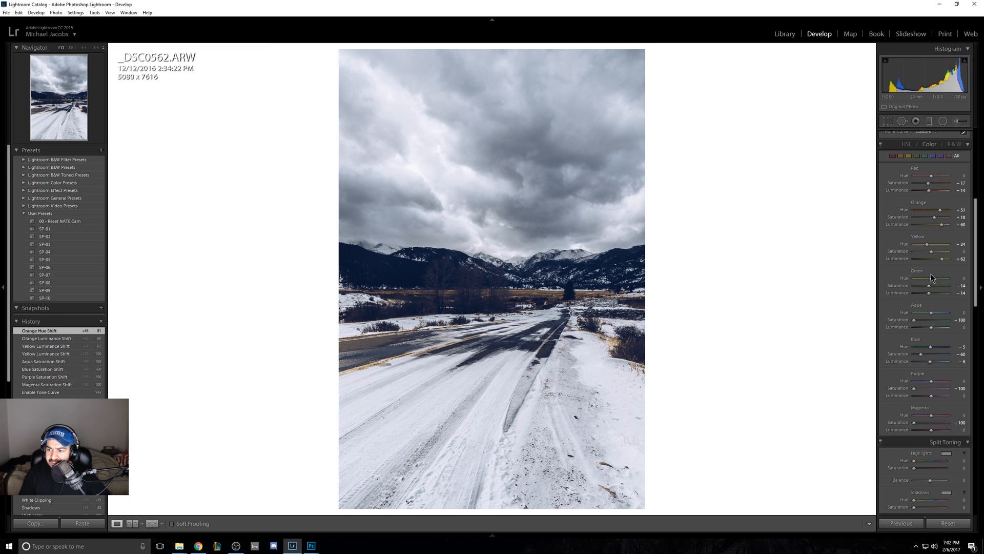
drag(941, 251, 954, 254)
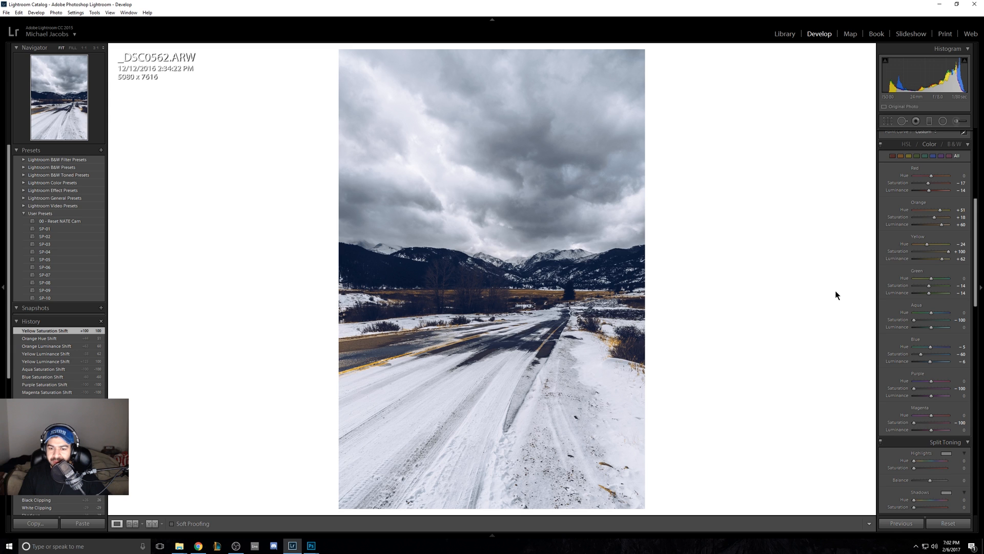
drag(934, 221, 939, 222)
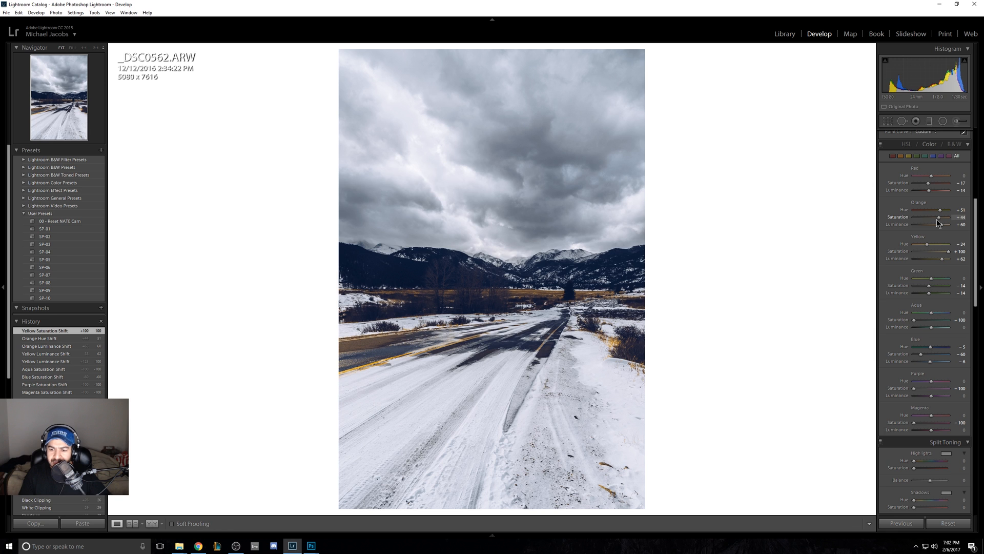
drag(936, 219, 936, 220)
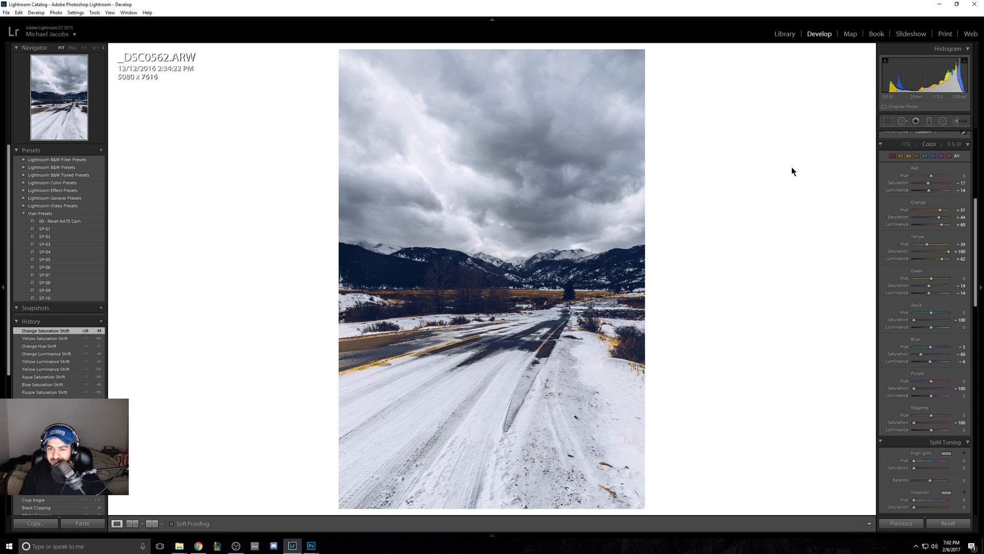
Step: Fine-tune the photo's straightening to a crop angle of 1.52 degrees and apply the crop
click(887, 121)
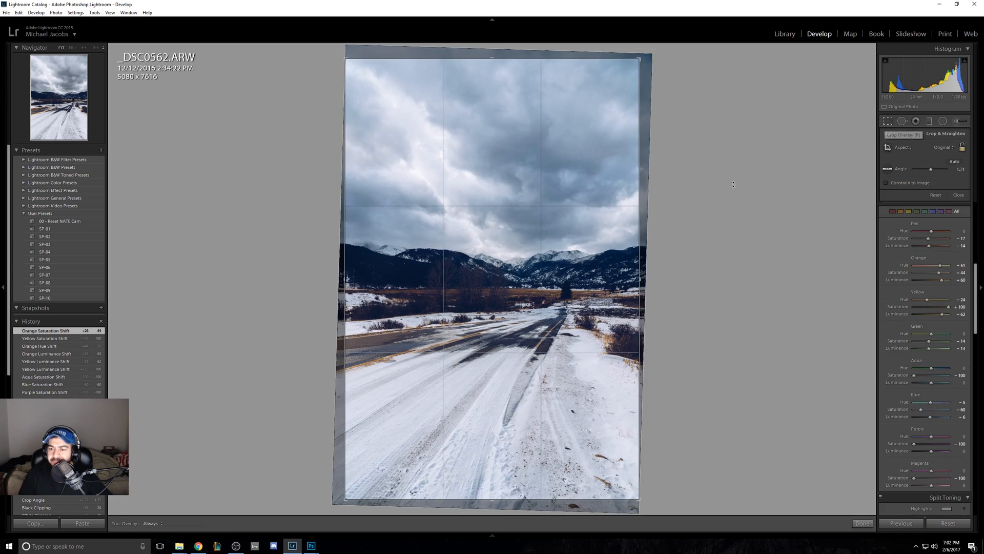
drag(706, 201, 697, 204)
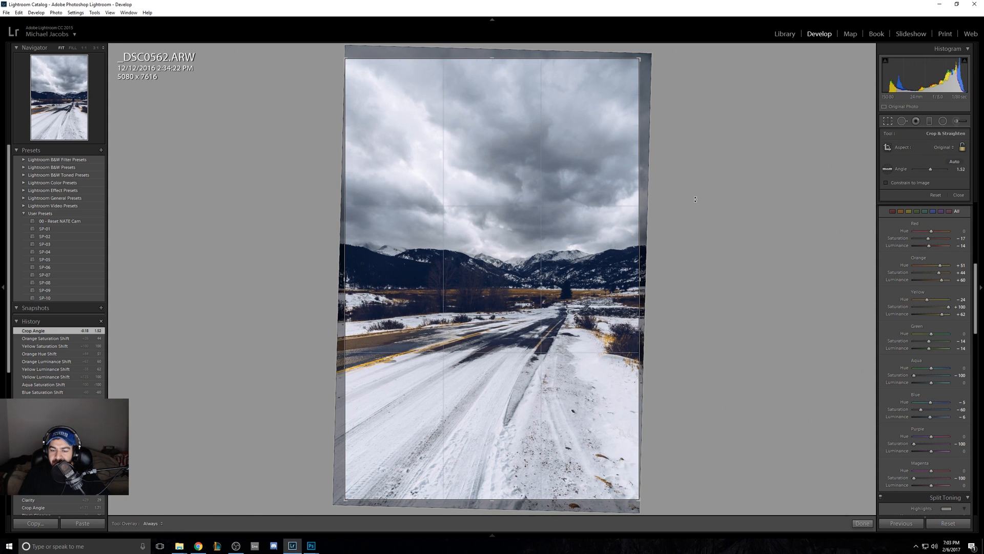
key(Return)
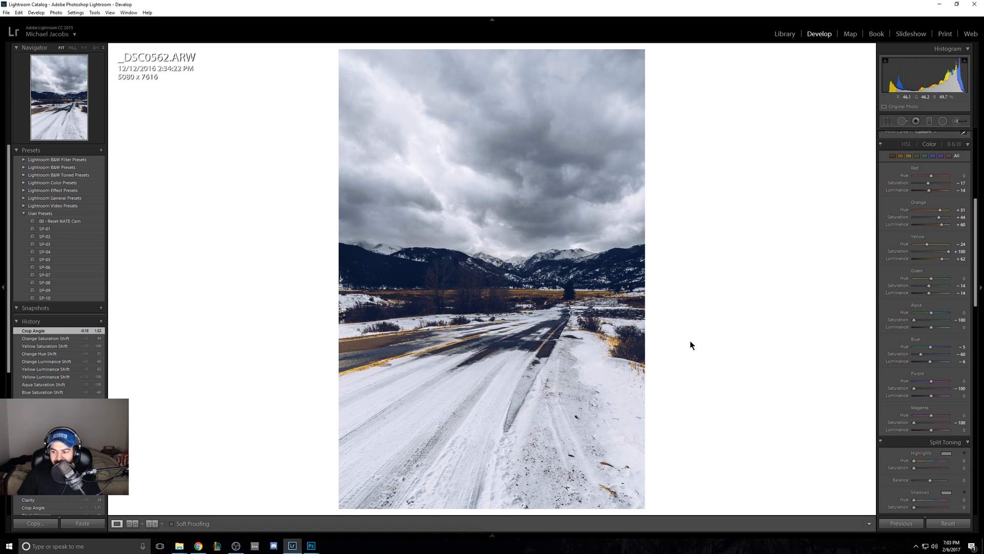
scroll(982, 343, down, 5)
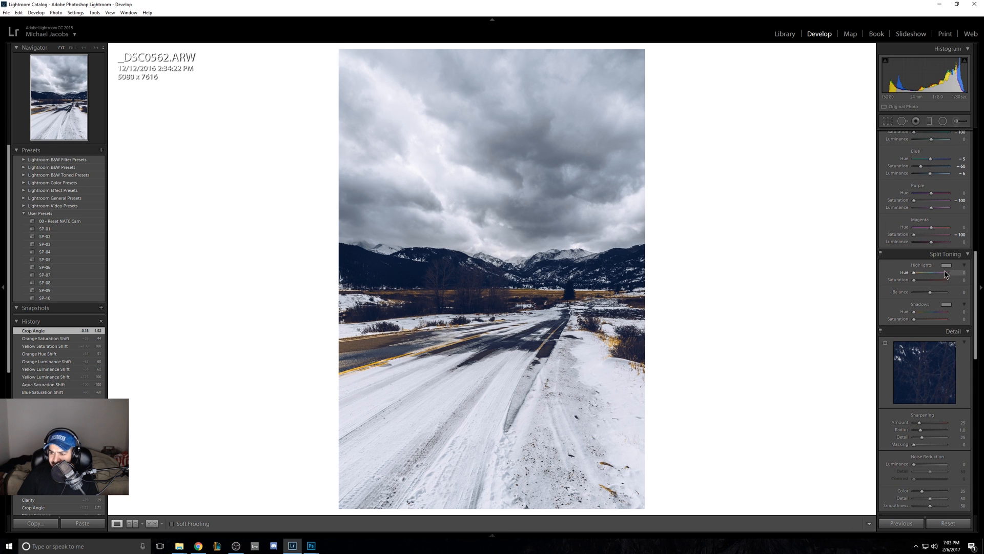
Step: Tint the split toning shadows blue with hue 215 and saturation 12, and compare the photo with and without split toning
click(948, 305)
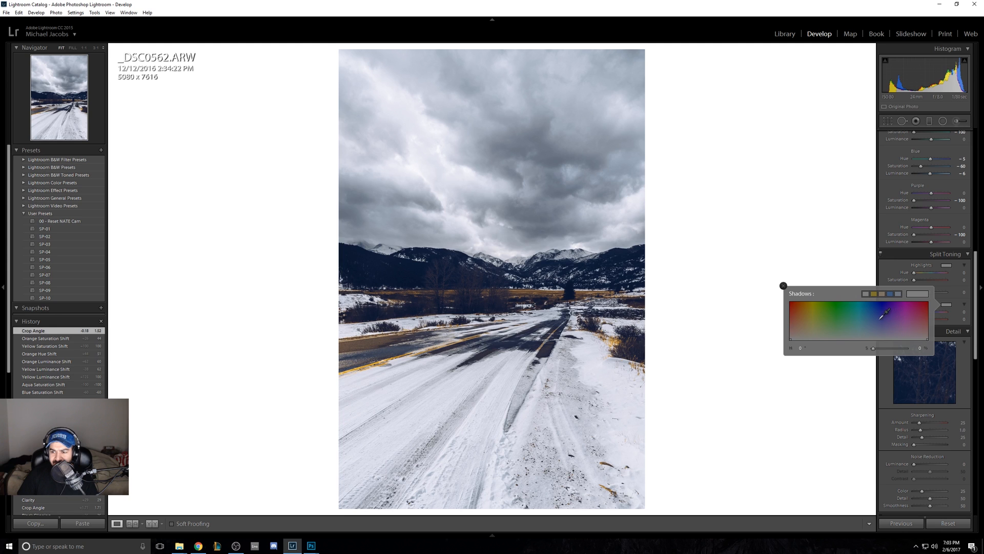
click(884, 274)
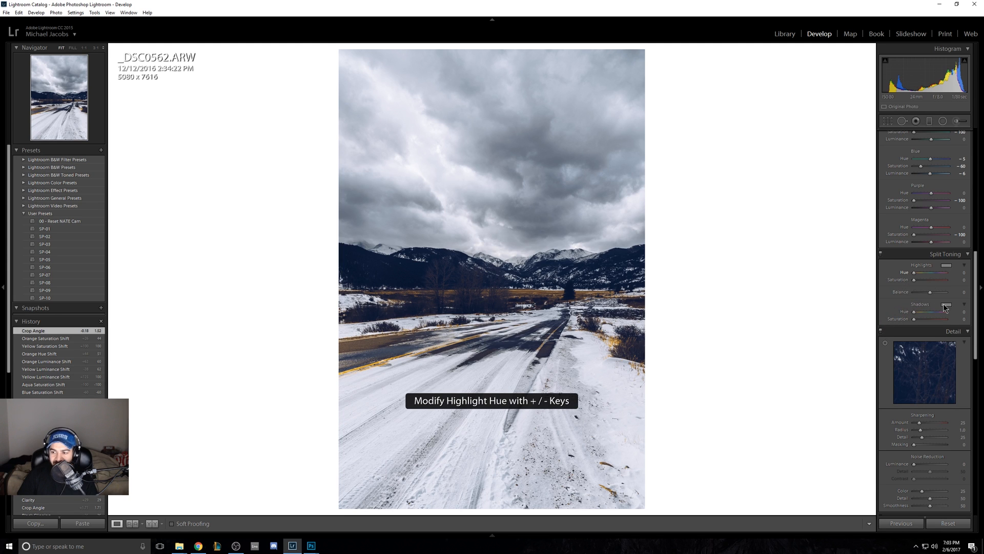
click(948, 306)
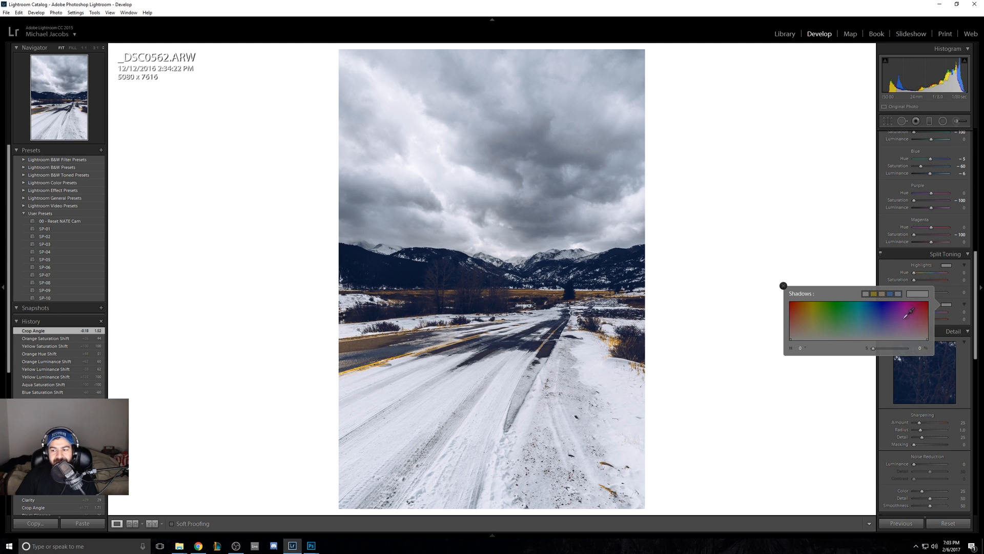
click(893, 294)
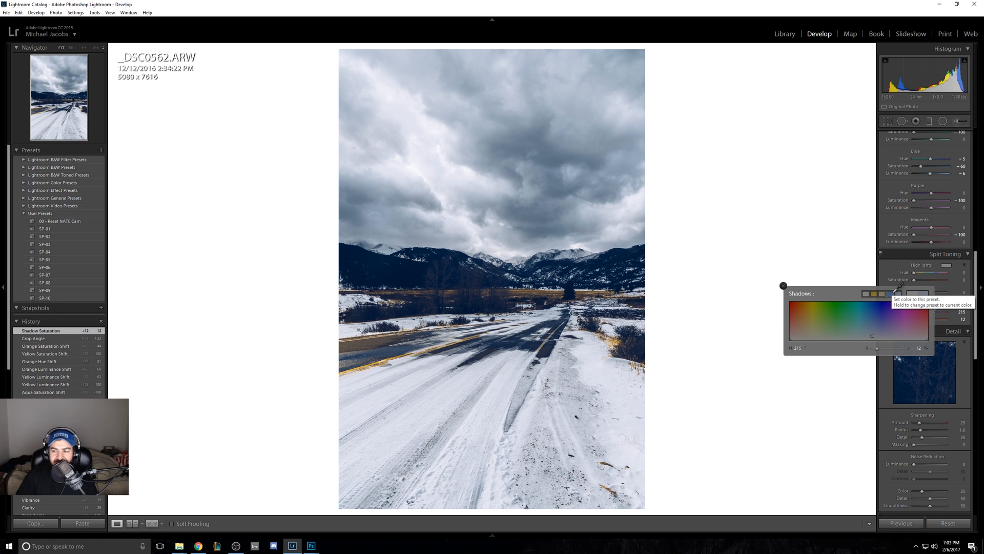
click(890, 294)
click(889, 293)
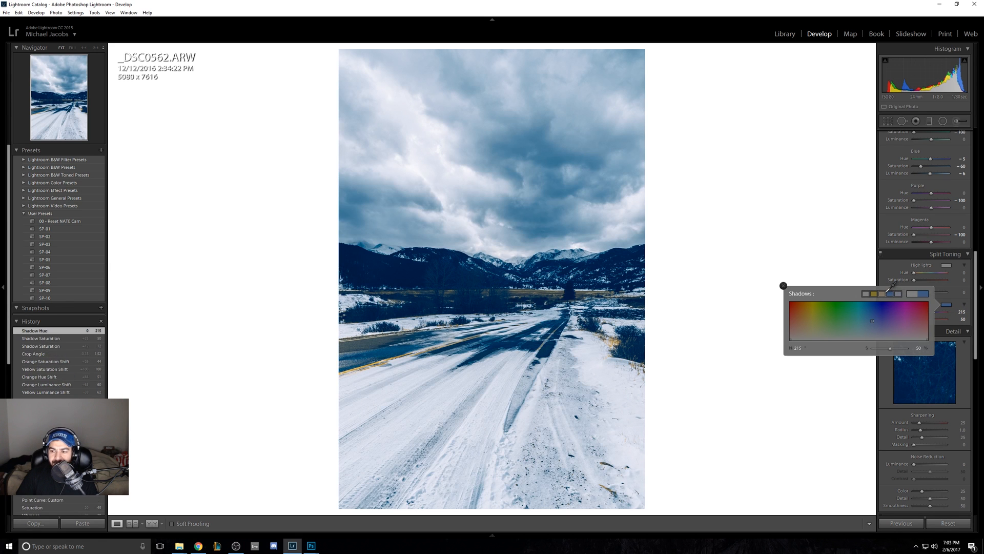
click(882, 294)
click(874, 294)
click(890, 294)
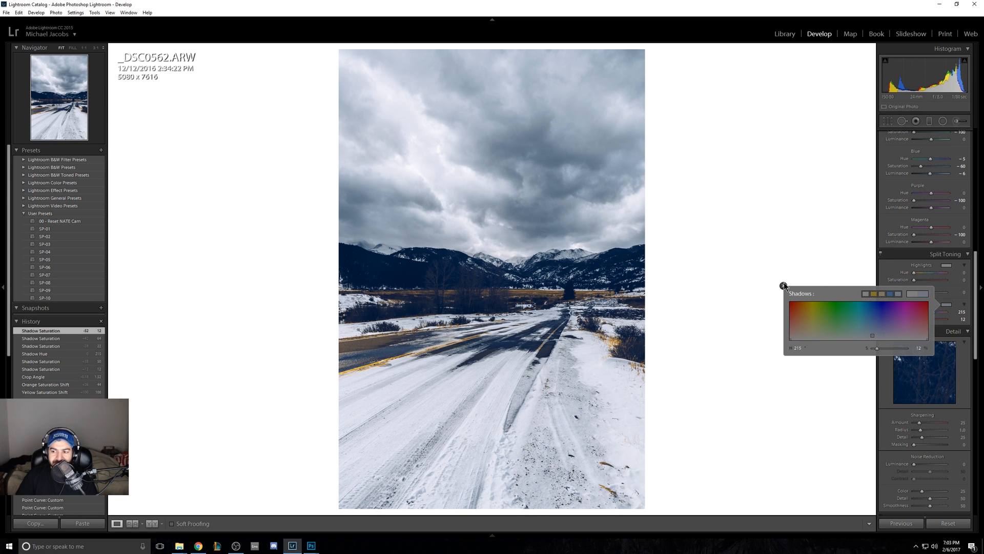
click(783, 286)
click(880, 254)
click(879, 254)
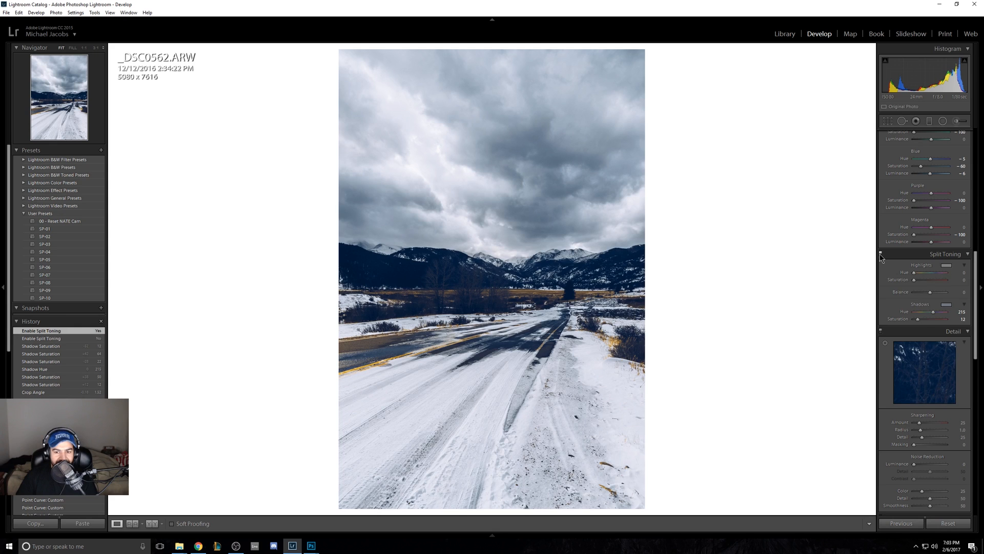
Step: Try a split toning balance of -29, compare the photo with and without split toning, and set the balance to +19
mouse_move(930, 295)
mouse_down()
mouse_move(938, 293)
mouse_move(927, 295)
mouse_up()
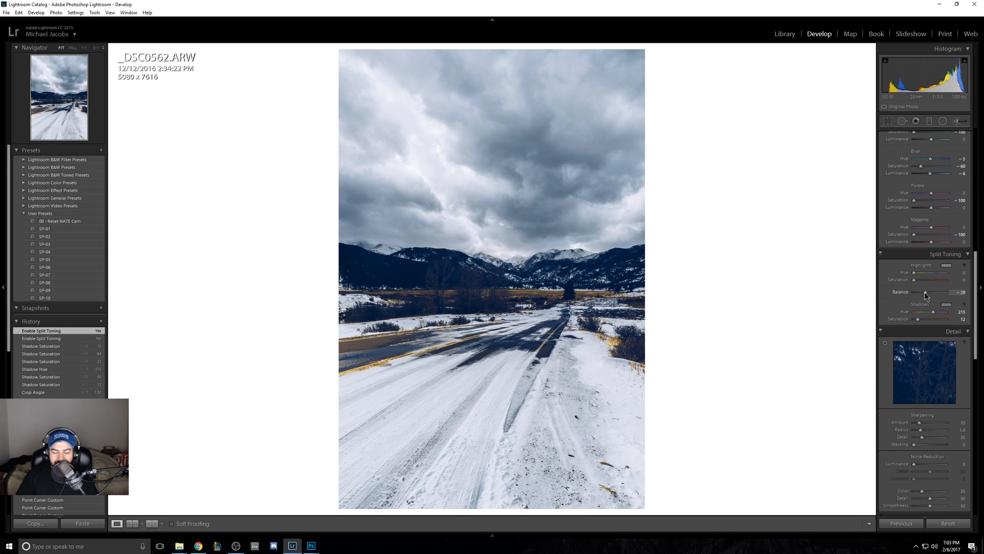
click(880, 254)
click(880, 254)
click(880, 254)
click(880, 253)
click(881, 254)
click(881, 254)
drag(925, 291, 930, 296)
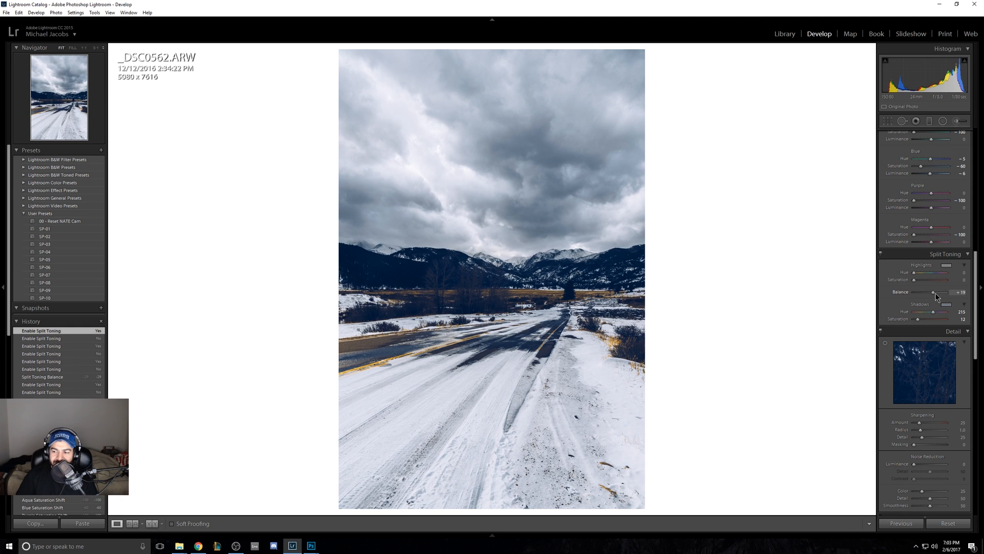
Step: Give the split toning highlights a warm tint with hue 37 and saturation 13
click(946, 265)
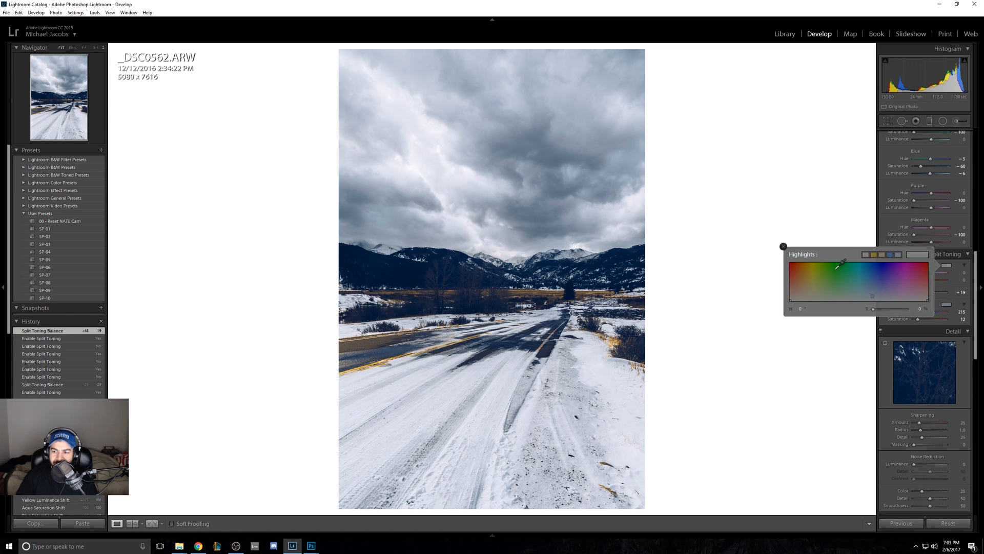
click(874, 255)
click(882, 255)
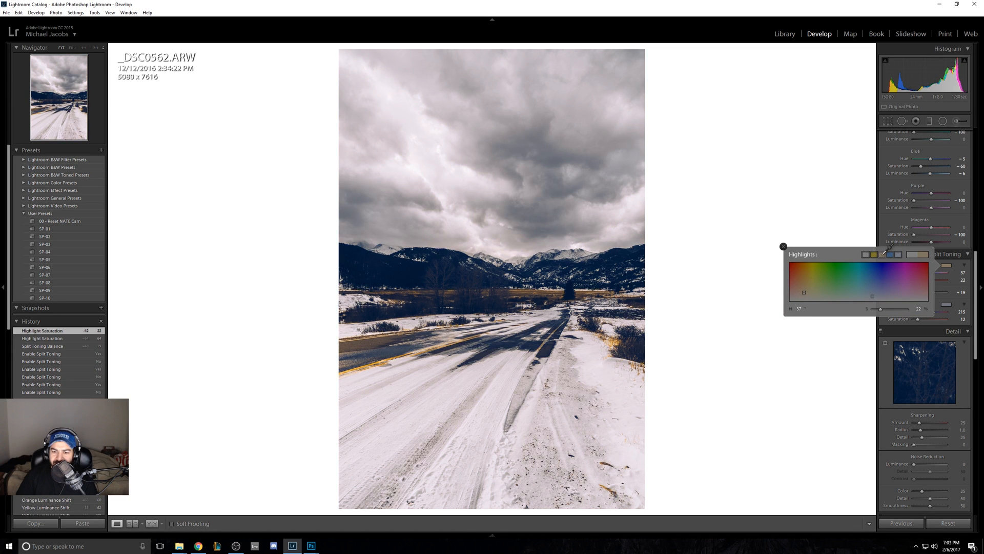
drag(880, 309, 877, 308)
click(783, 246)
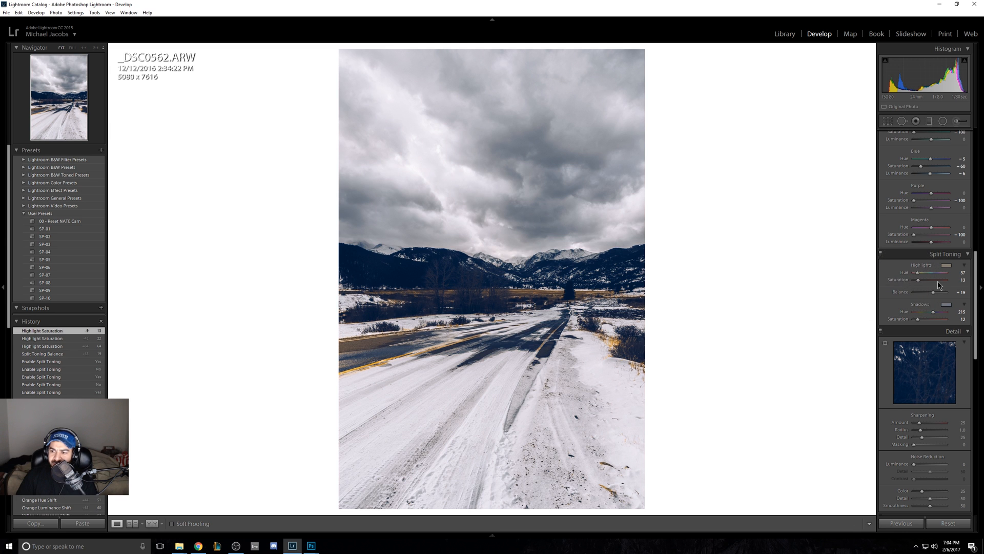
Step: Set the split toning highlight saturation to 0 and compare the photo with and without split toning
click(960, 280)
text(0)
key(Return)
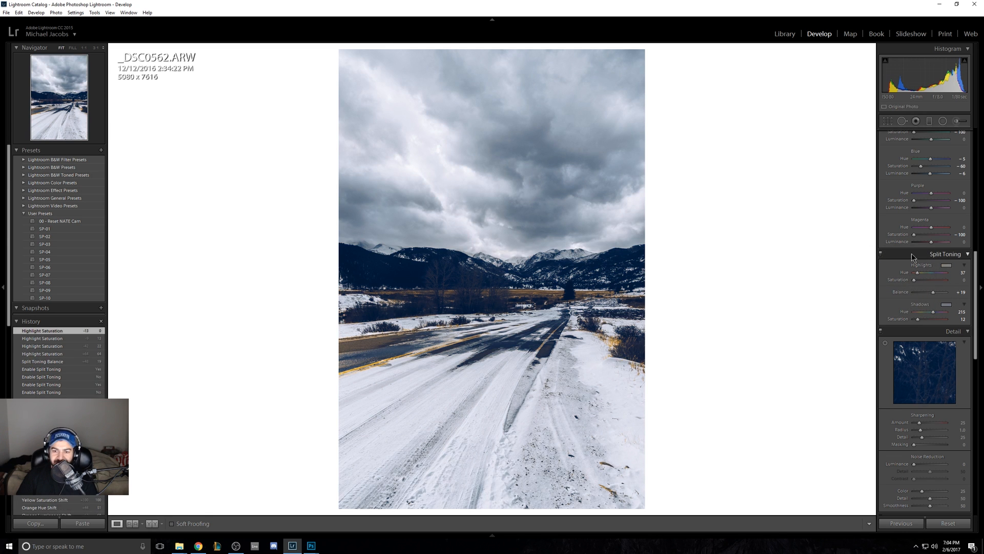
click(881, 253)
click(881, 254)
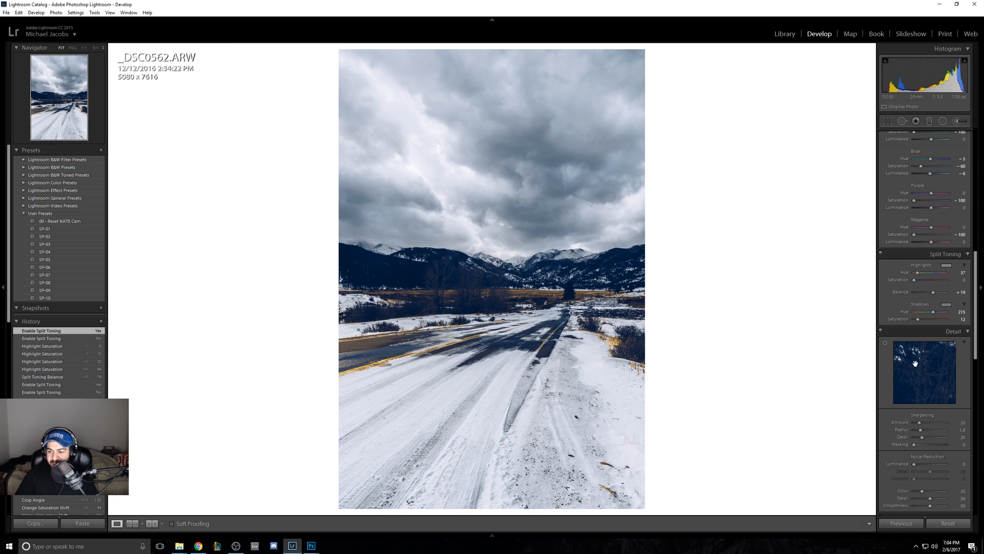
Step: Add a slanted graduated filter from the photo's upper-left corner, set its exposure to -1.24 and shift it further into the sky
drag(975, 333, 979, 323)
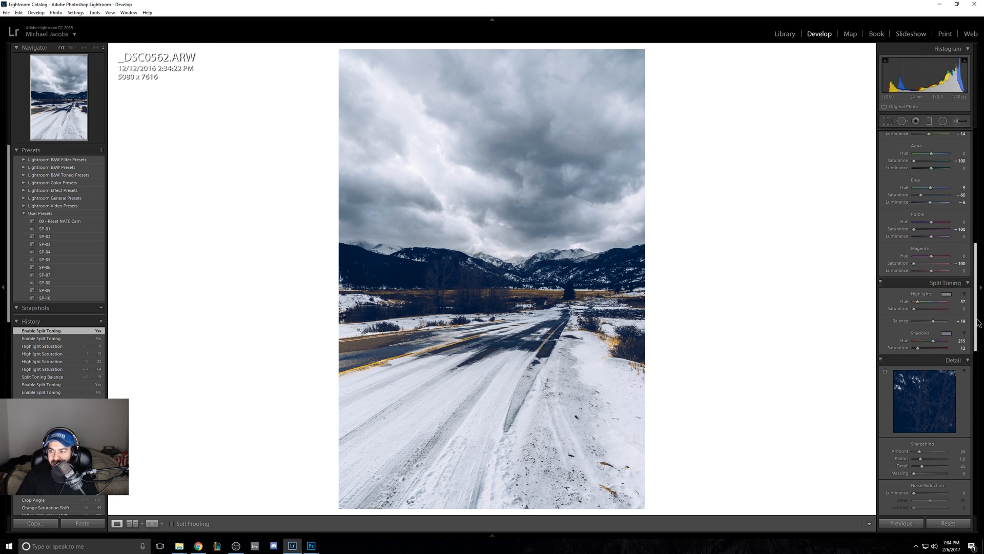
click(928, 124)
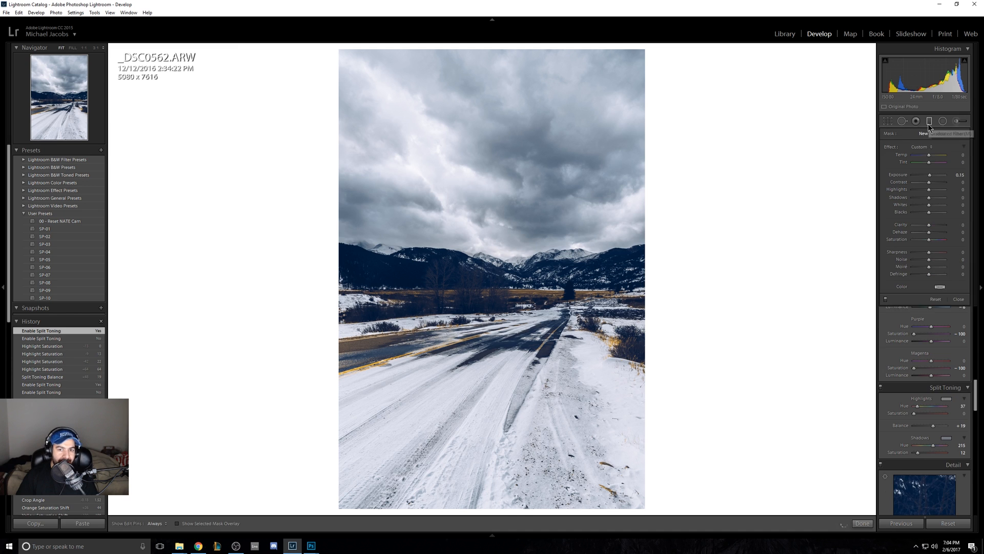
drag(334, 46, 390, 202)
drag(362, 125, 391, 98)
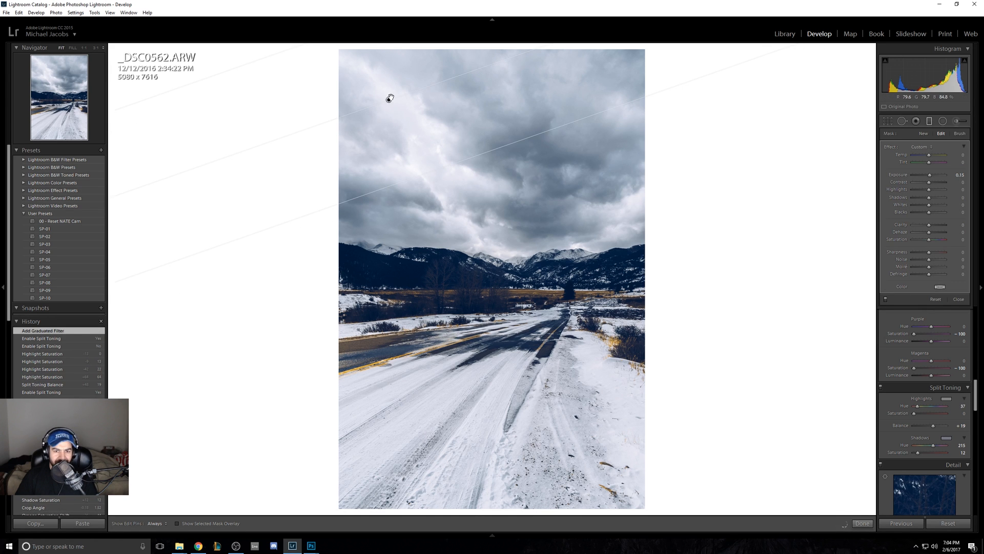
click(926, 175)
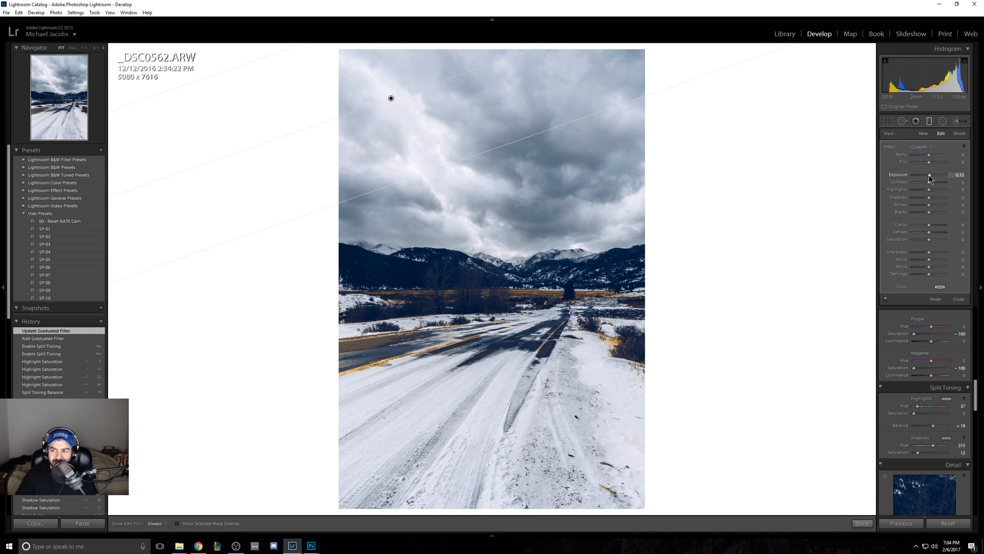
drag(926, 178, 924, 176)
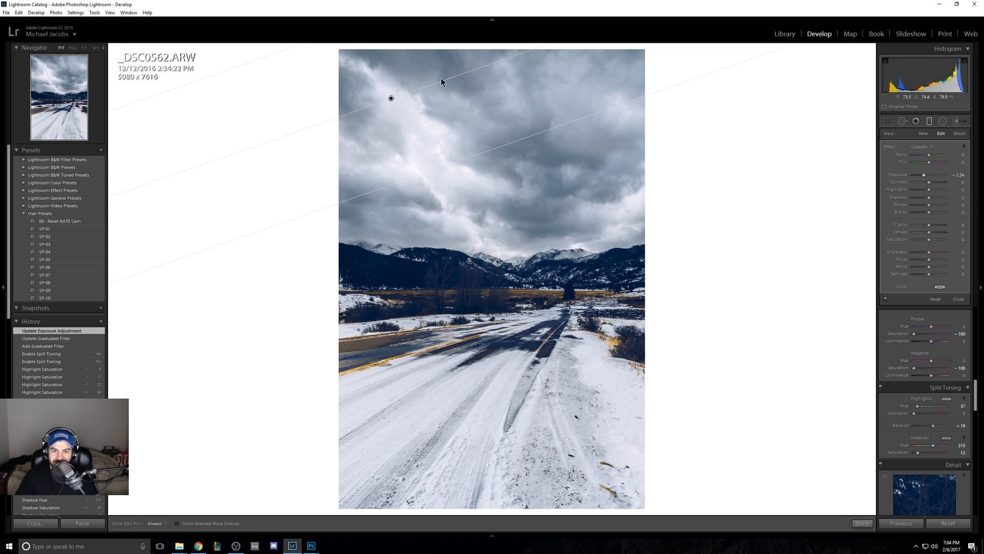
drag(391, 98, 418, 126)
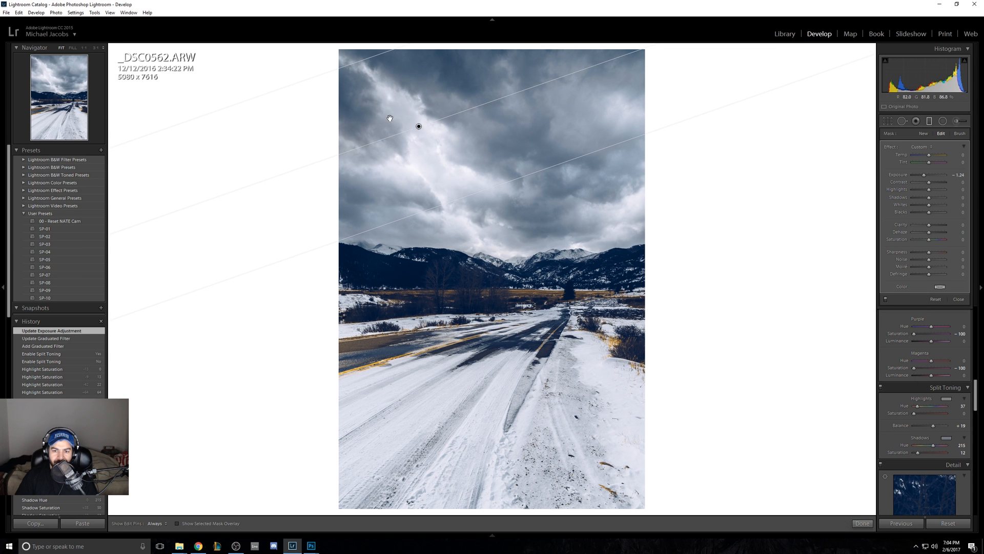
drag(288, 73, 292, 71)
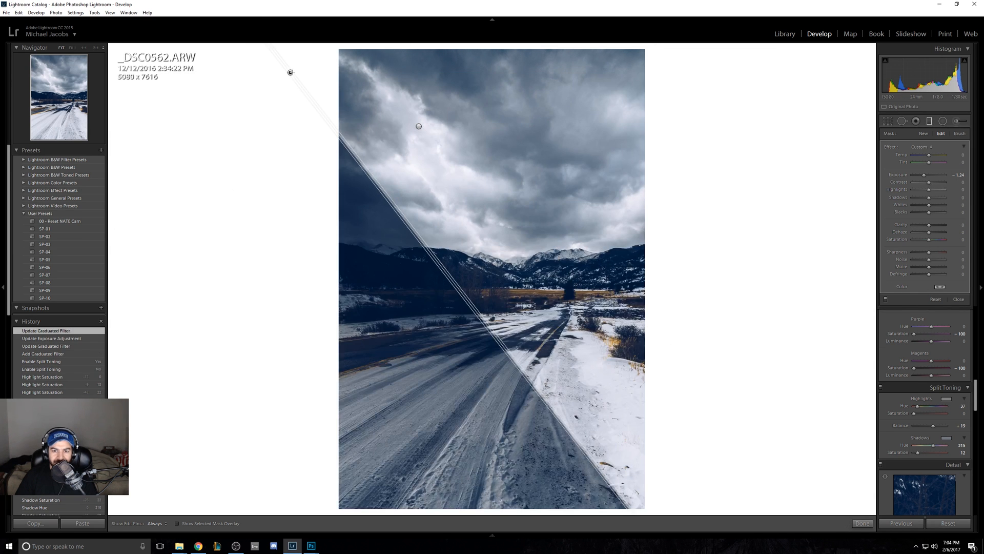
click(348, 89)
key(ctrl+z)
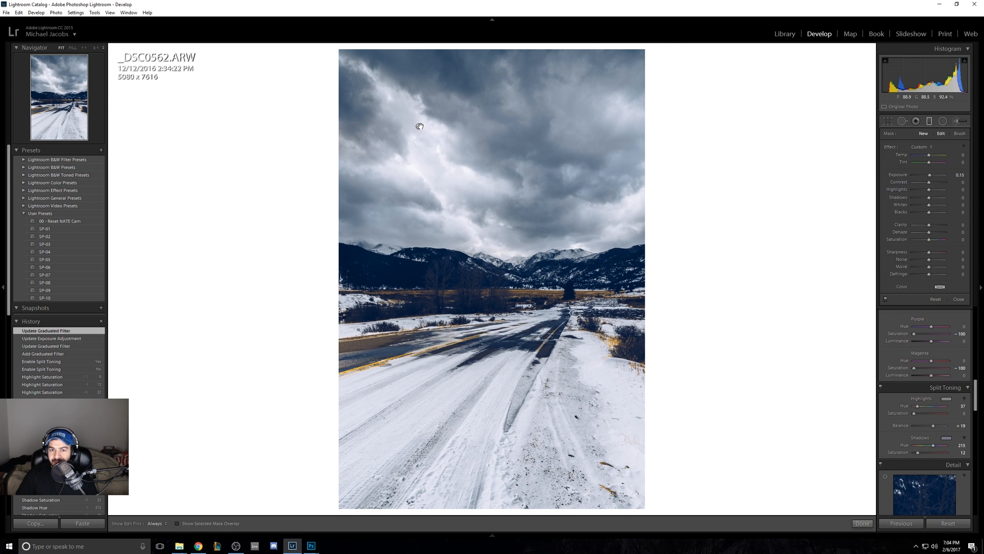
Step: Move the sky's graduated filter to the middle of the upper sky, level it horizontally and set its exposure to -1.03
click(419, 126)
drag(419, 126, 483, 126)
drag(494, 207, 484, 189)
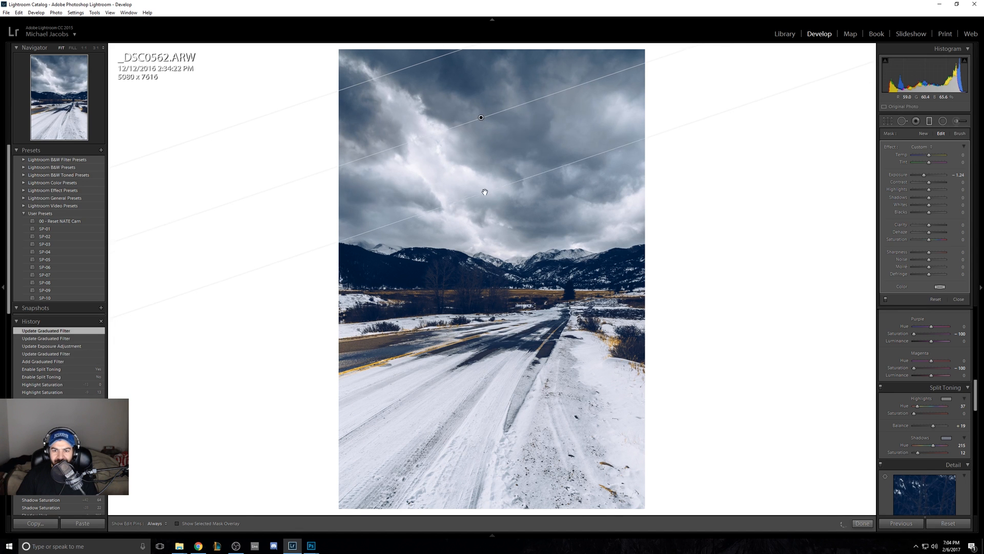
drag(542, 179, 549, 206)
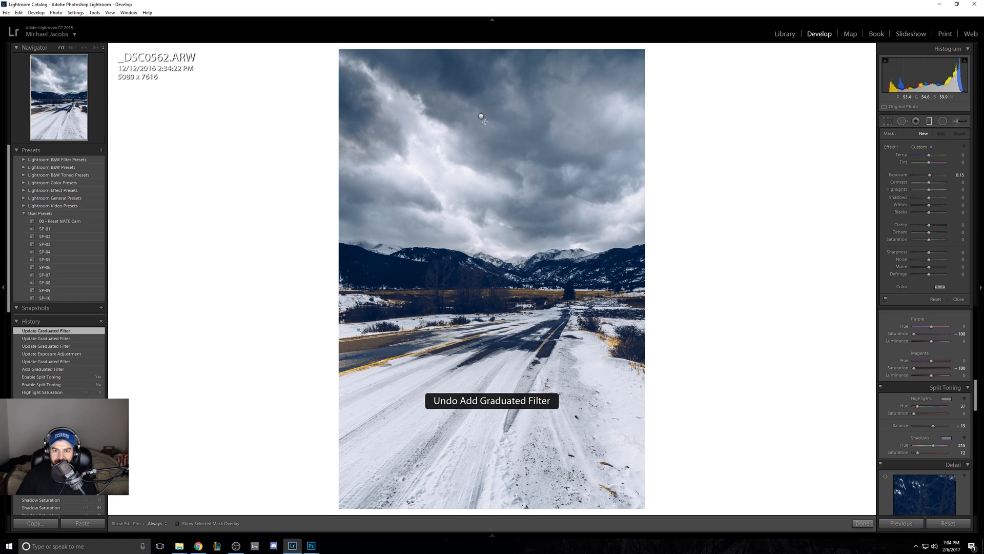
click(481, 116)
mouse_move(480, 118)
mouse_down()
mouse_move(501, 145)
mouse_move(446, 129)
mouse_up()
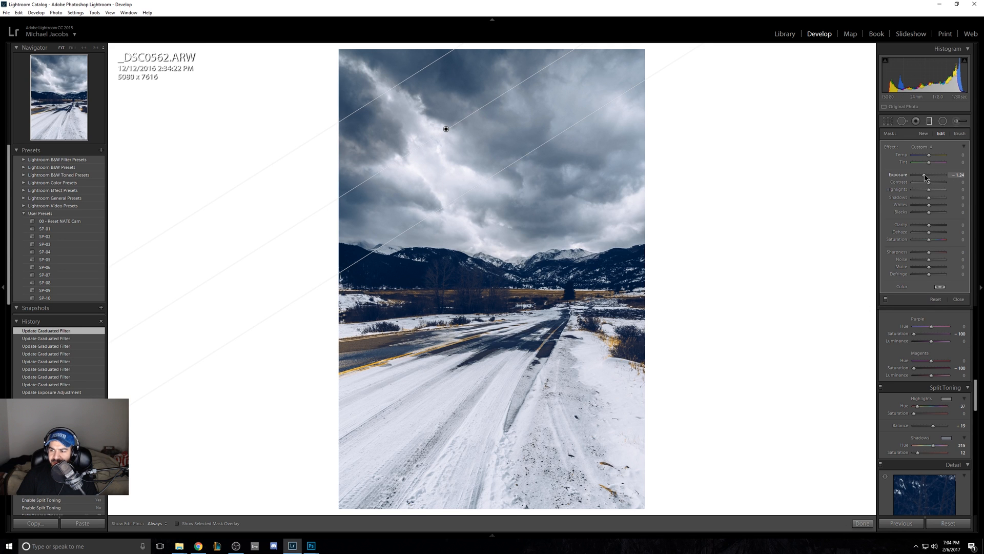
drag(925, 177, 926, 177)
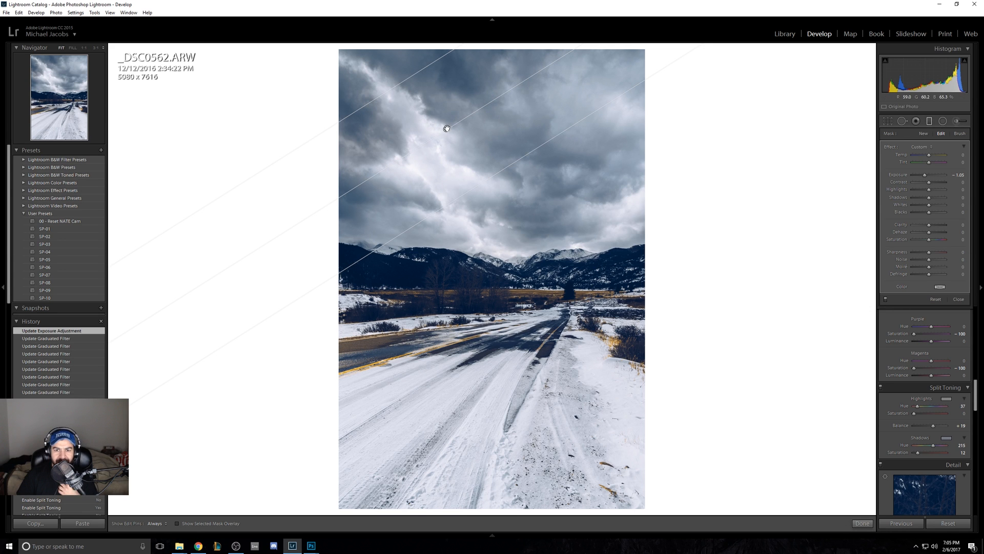
drag(441, 126, 496, 123)
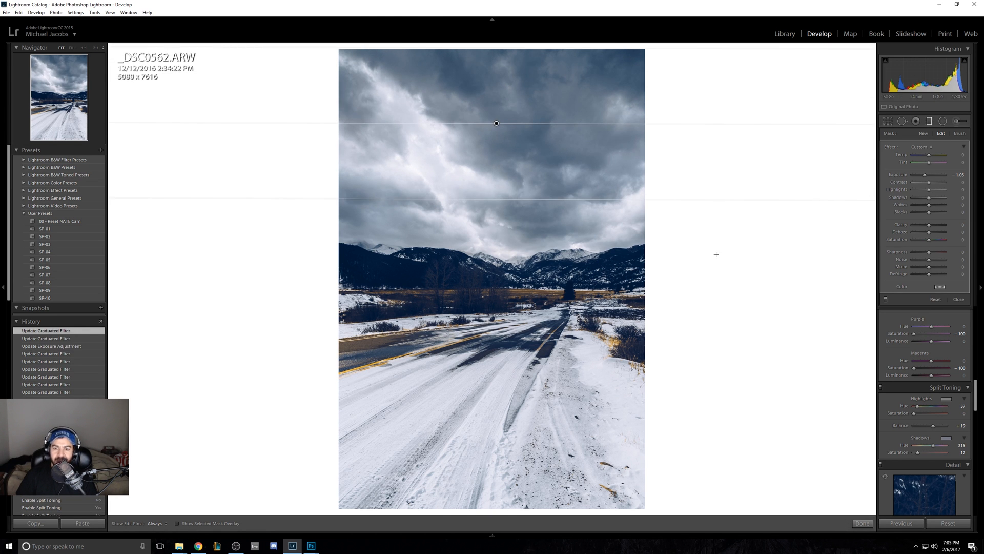
click(716, 254)
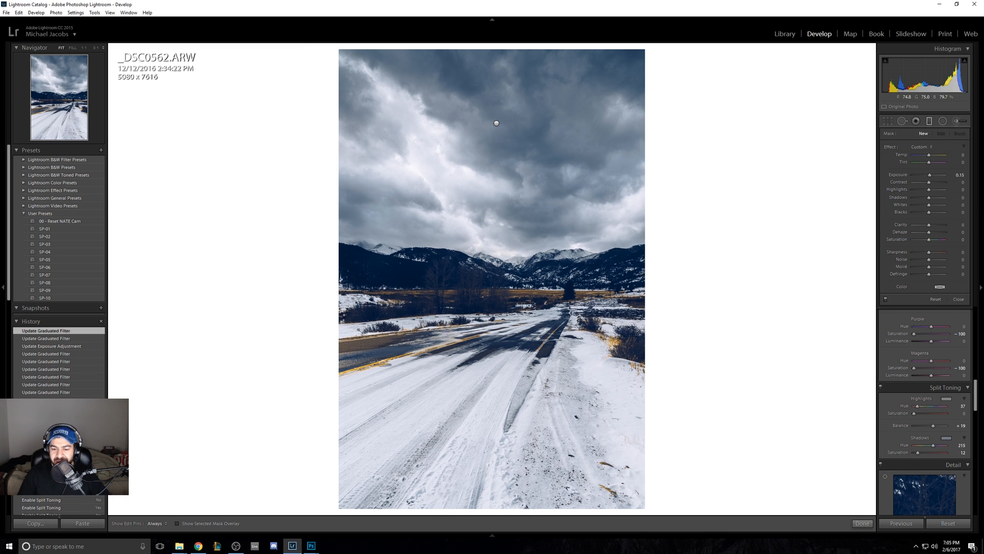
Step: Add a horizontal graduated filter rising from the bottom edge over the snowy road, set its exposure to -1.25 and shift it slightly down
drag(496, 513, 498, 393)
drag(929, 175, 924, 178)
click(957, 175)
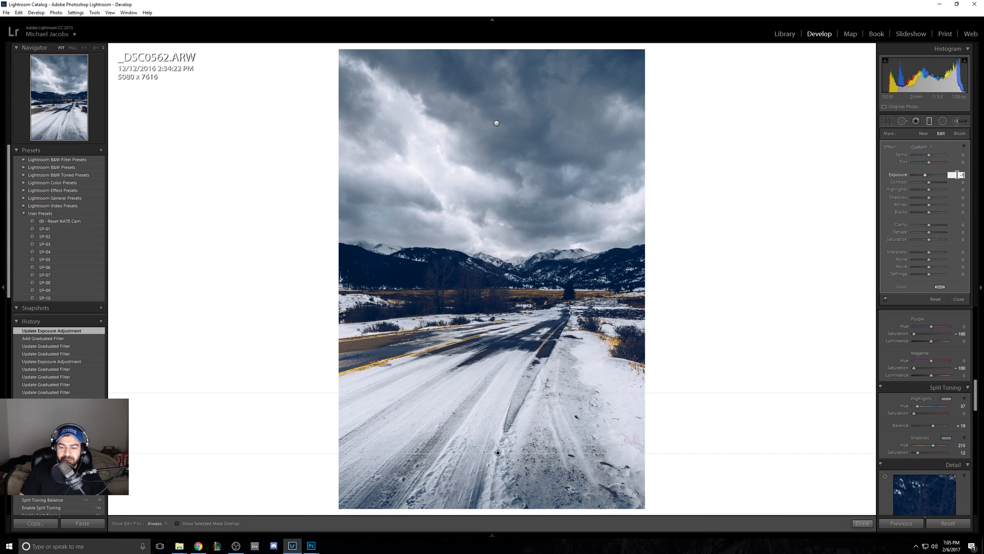
text(-1.25)
key(Return)
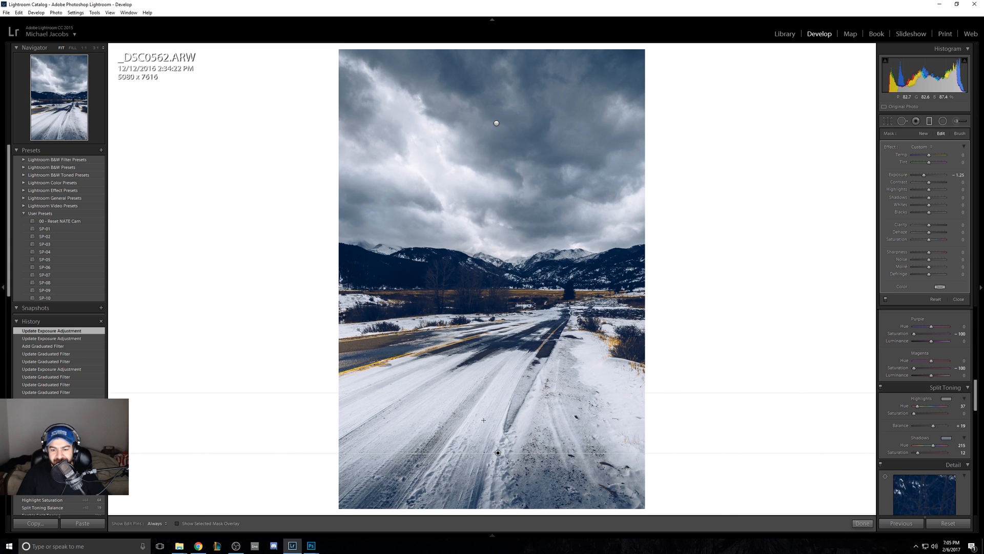
drag(498, 454, 496, 458)
click(319, 381)
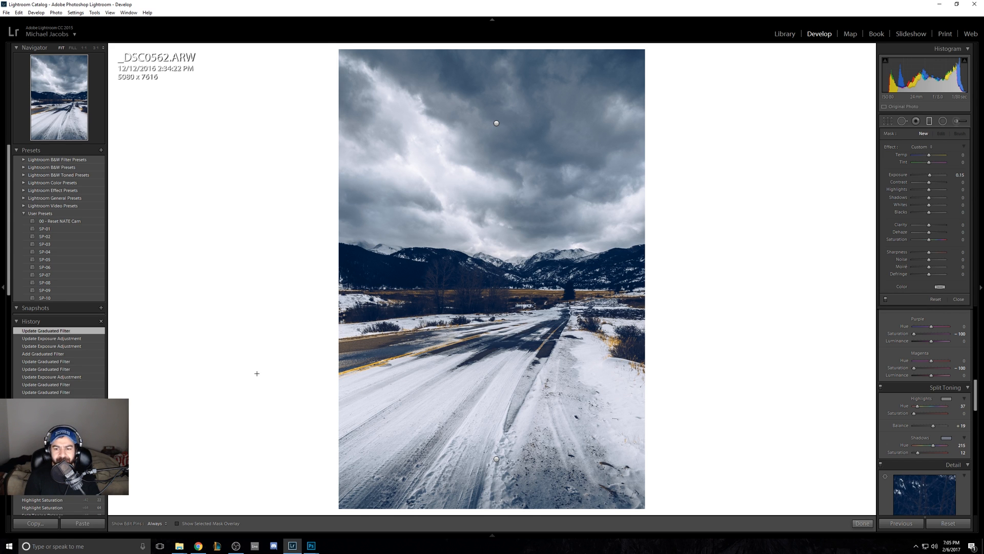
Step: Crop the photo to the 4 x 5 / 8 x 10 aspect ratio and apply the crop
key(r)
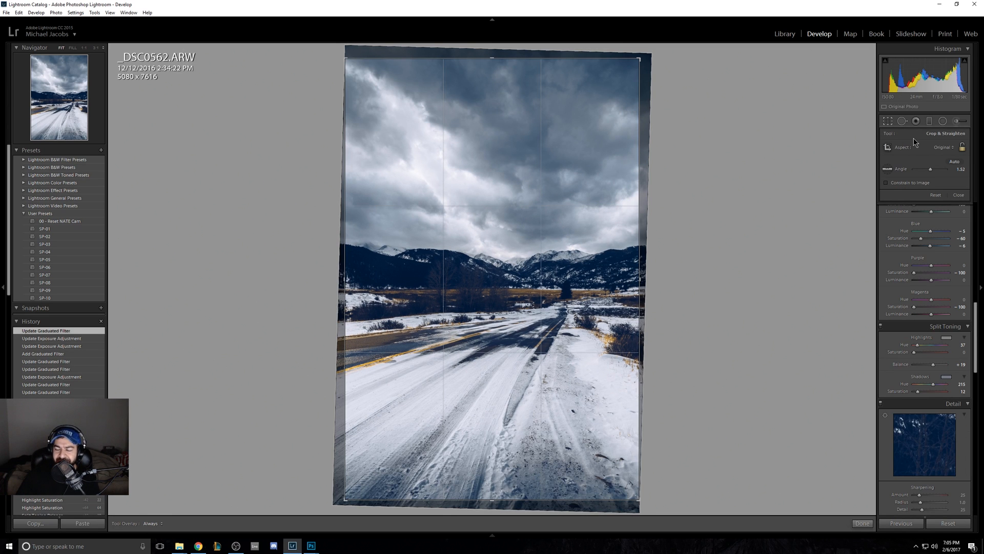
click(941, 152)
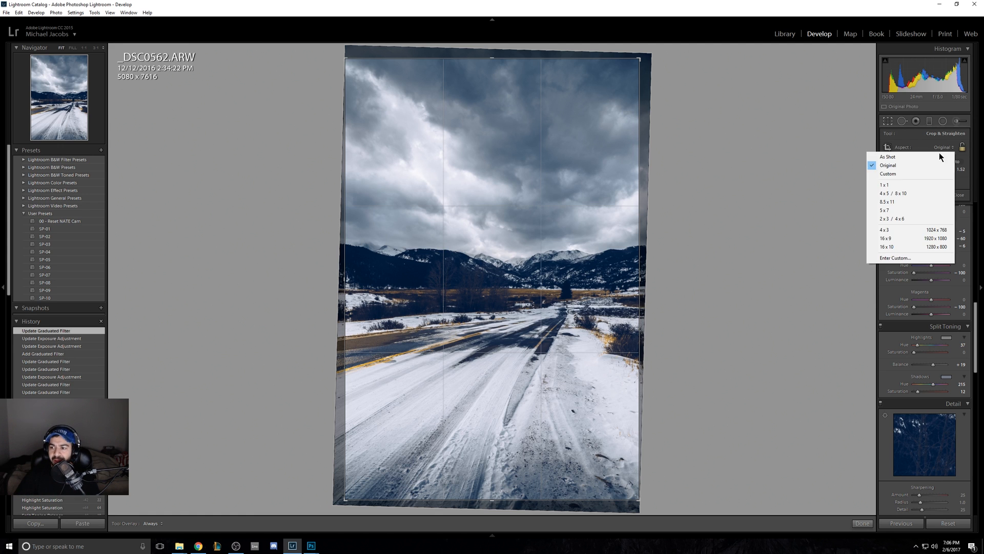
click(902, 197)
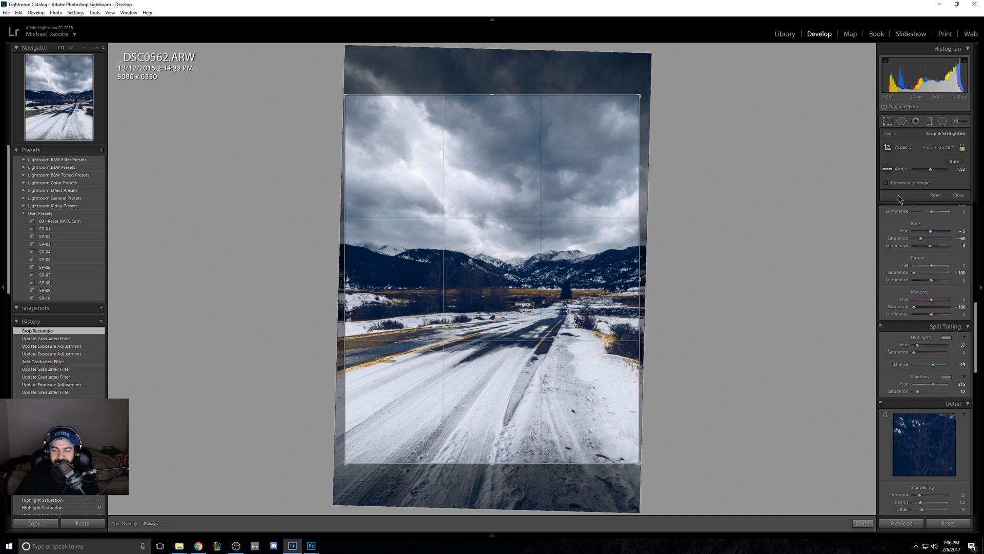
key(Return)
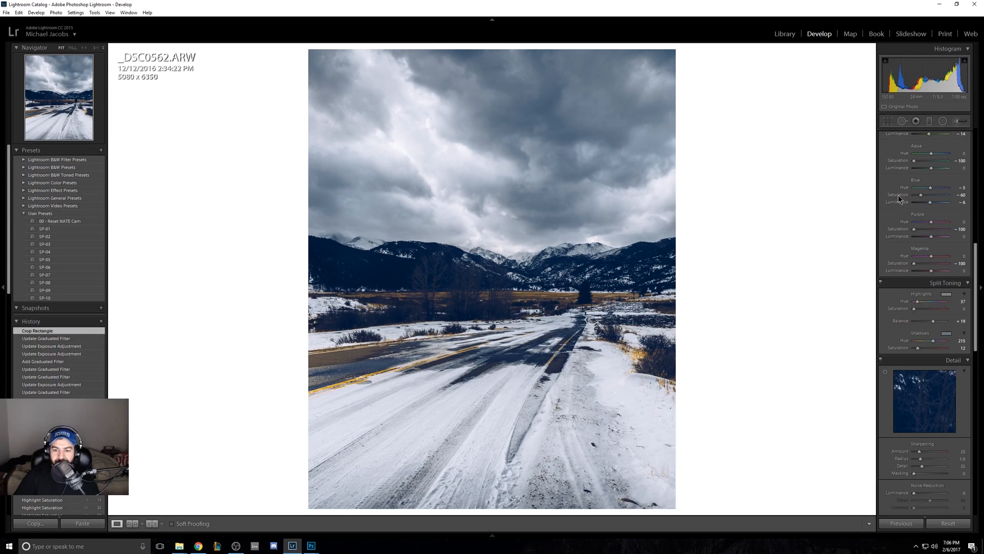
Step: Reselect the sky's graduated filter and shift it down, adjusting its lower boundary to end just above the mountains
click(926, 124)
click(497, 96)
drag(497, 95, 496, 120)
mouse_move(495, 202)
mouse_down()
mouse_move(496, 176)
mouse_move(498, 200)
mouse_up()
drag(500, 124, 497, 123)
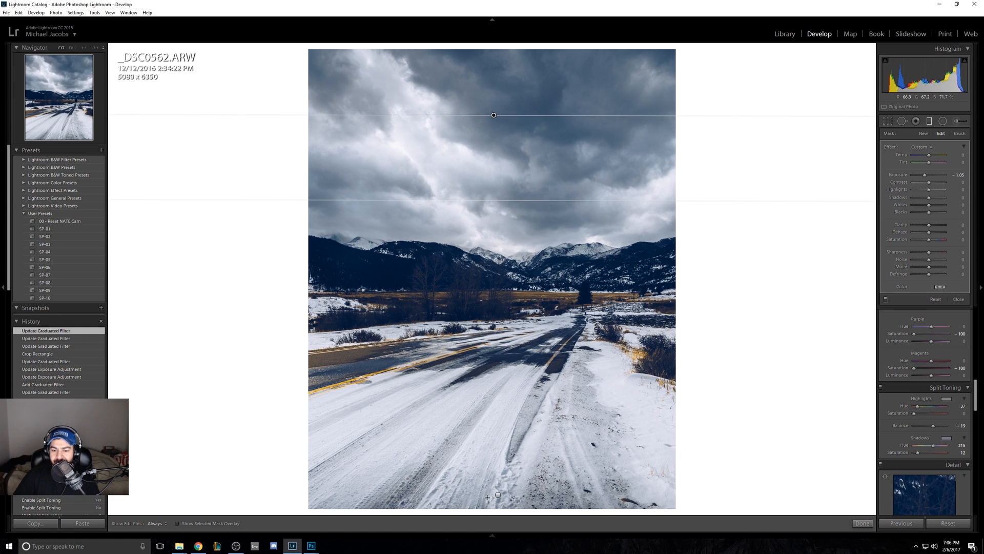
Step: Move the snowy road's graduated filter up from the photo's bottom edge, narrow its transition and finish filter editing
drag(496, 495, 496, 463)
drag(498, 391, 498, 419)
drag(497, 476, 497, 451)
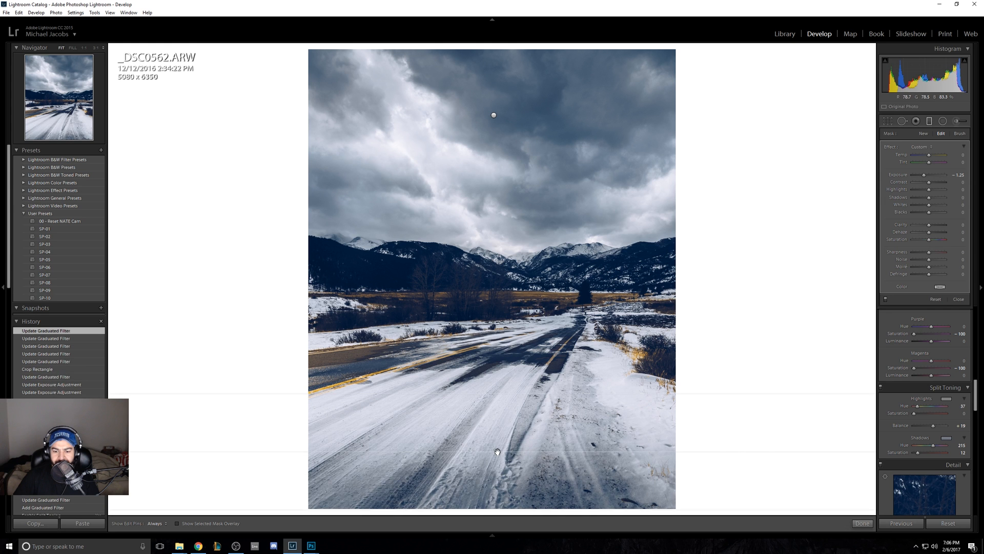
key(m)
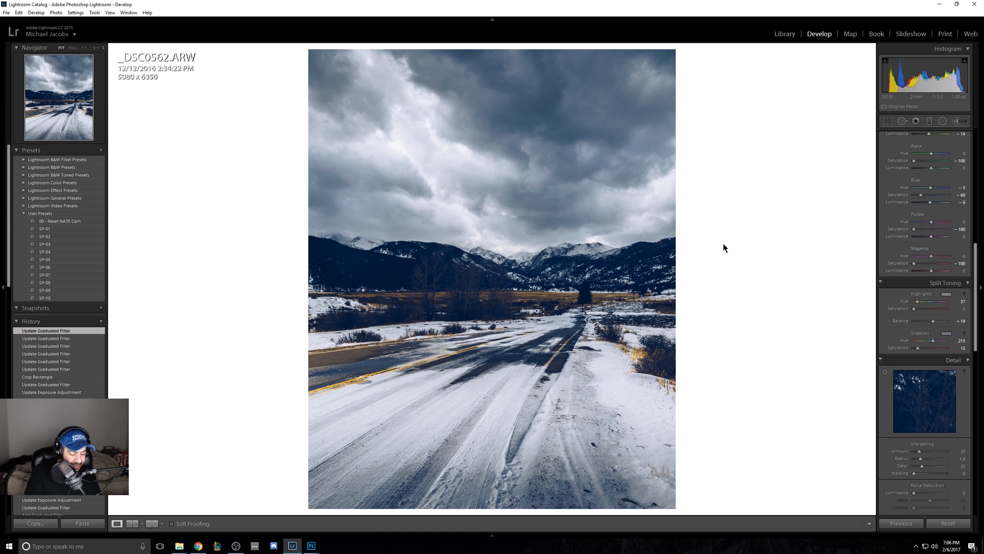
Step: Compare the original and edited photo side by side and at full view, ending on the edited version
key(y)
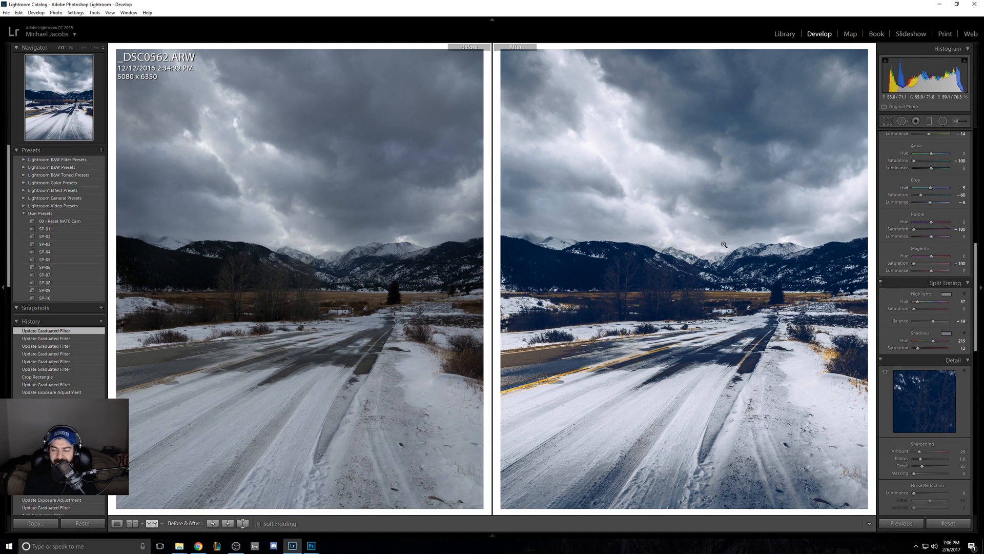
key(y)
key(backslash)
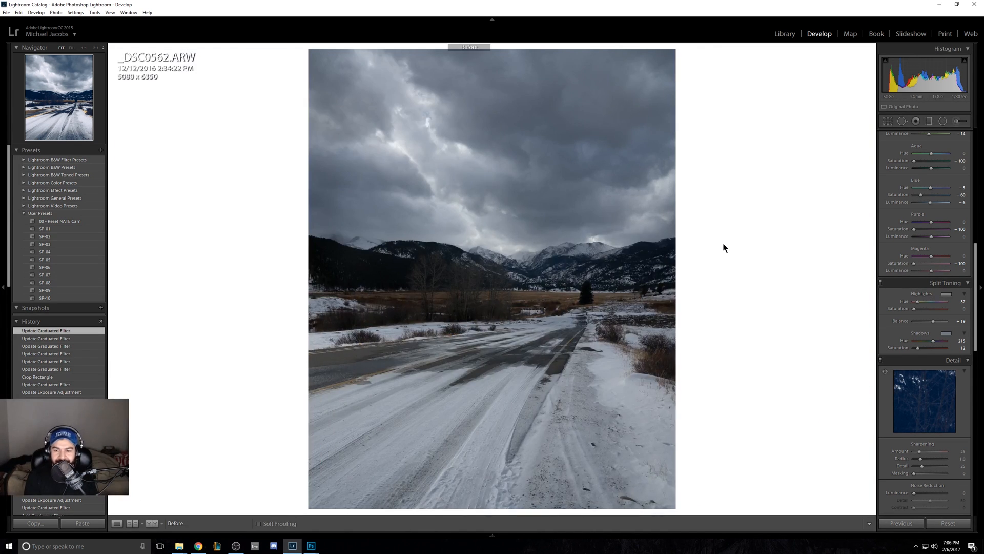
key(y)
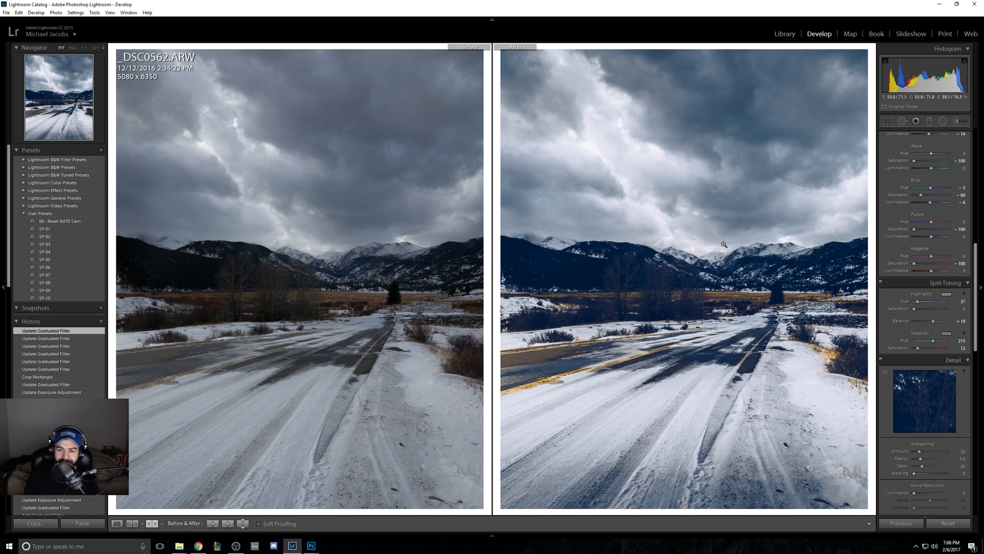
key(y)
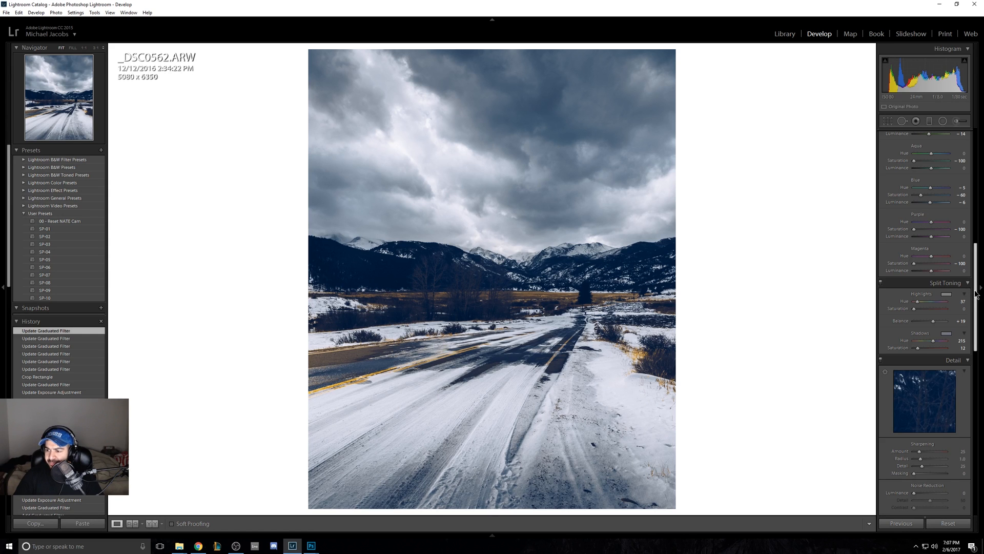
scroll(977, 293, up, 3)
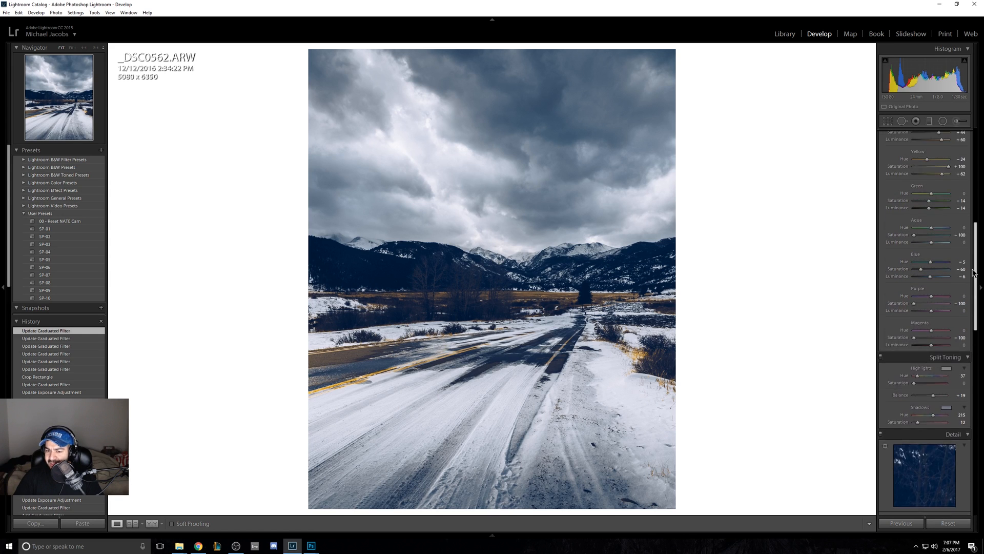
click(929, 122)
click(497, 451)
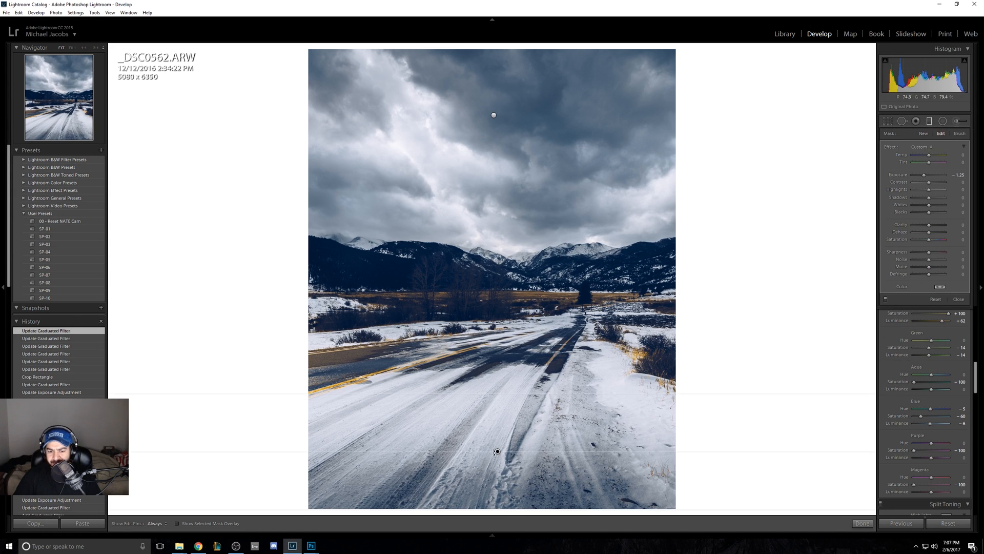
click(525, 446)
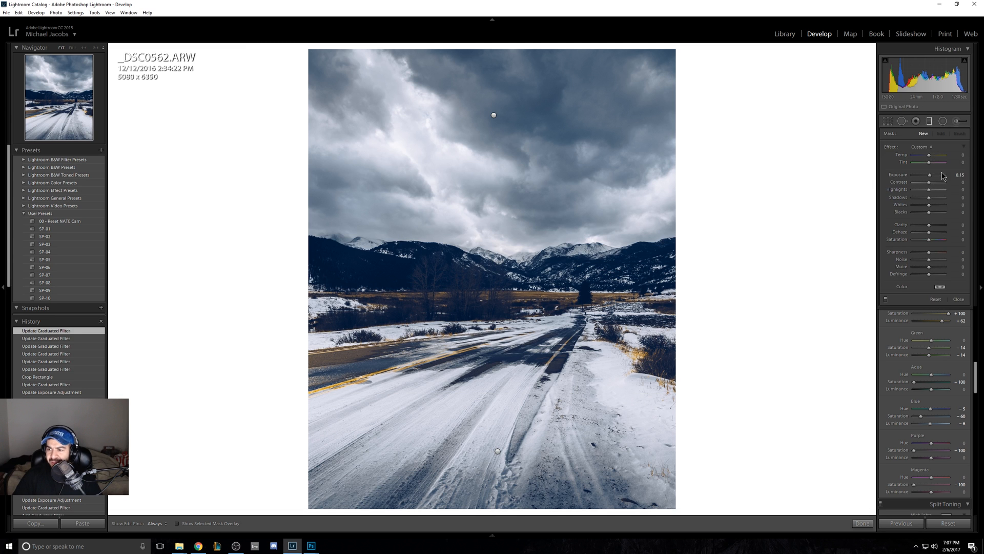
Step: Paint a size 4 adjustment brush over the bare asphalt at the road's left edge and set its exposure to -1.03
click(958, 122)
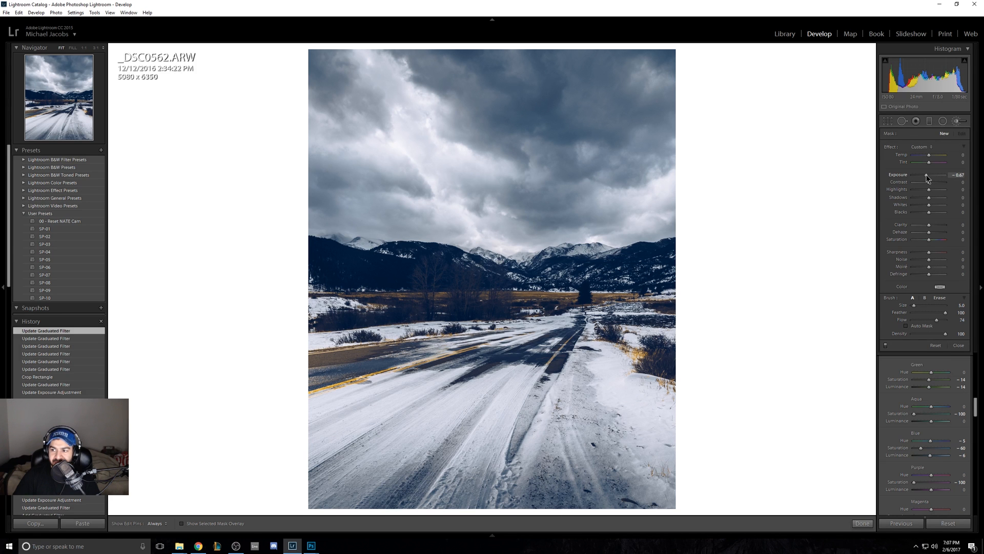
drag(925, 174, 926, 174)
scroll(382, 346, down, 1)
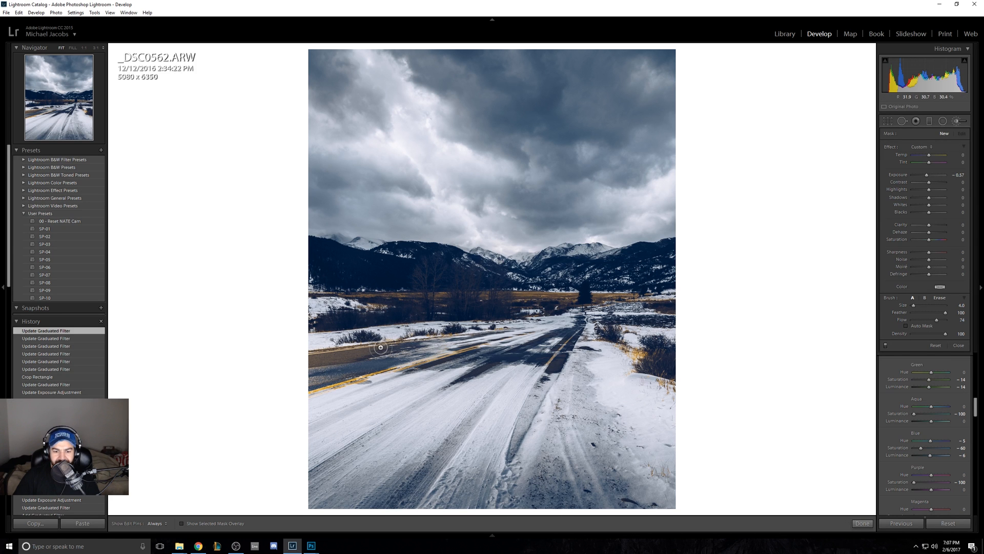
key(h)
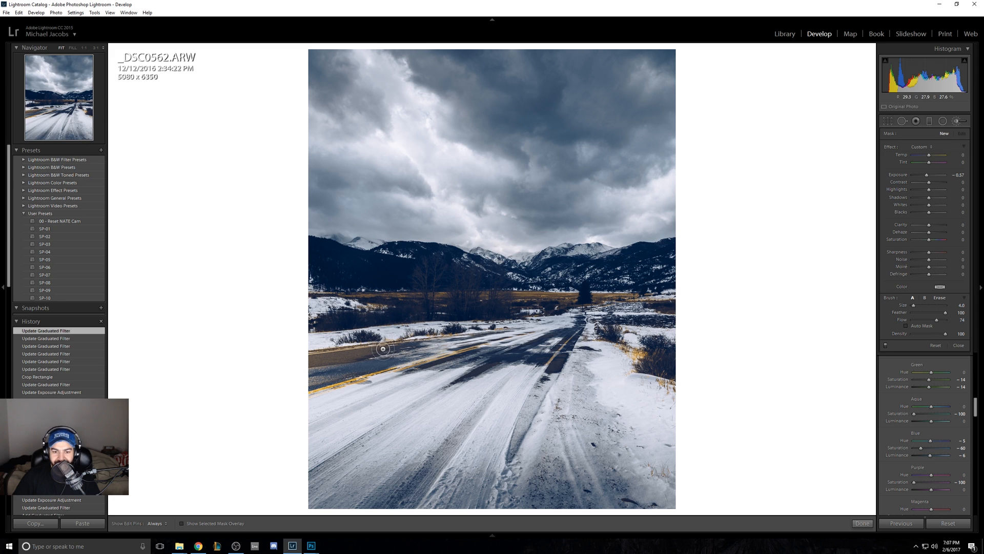
mouse_move(390, 350)
mouse_down()
mouse_move(292, 364)
mouse_move(364, 356)
mouse_move(328, 358)
mouse_move(343, 353)
mouse_move(307, 373)
mouse_move(346, 368)
mouse_move(316, 380)
mouse_move(355, 364)
mouse_move(302, 377)
mouse_move(387, 348)
mouse_move(315, 366)
mouse_move(140, 336)
mouse_up()
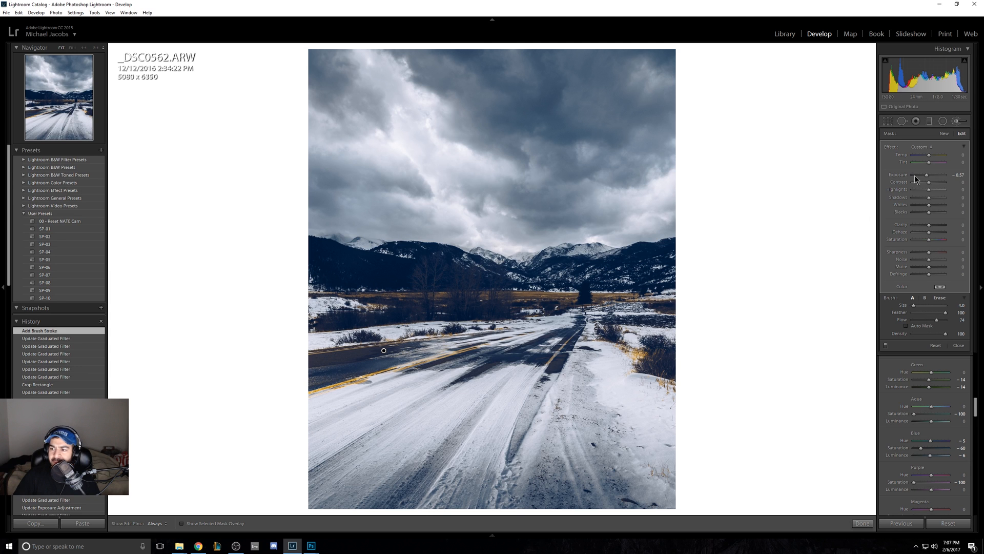
drag(926, 175, 924, 175)
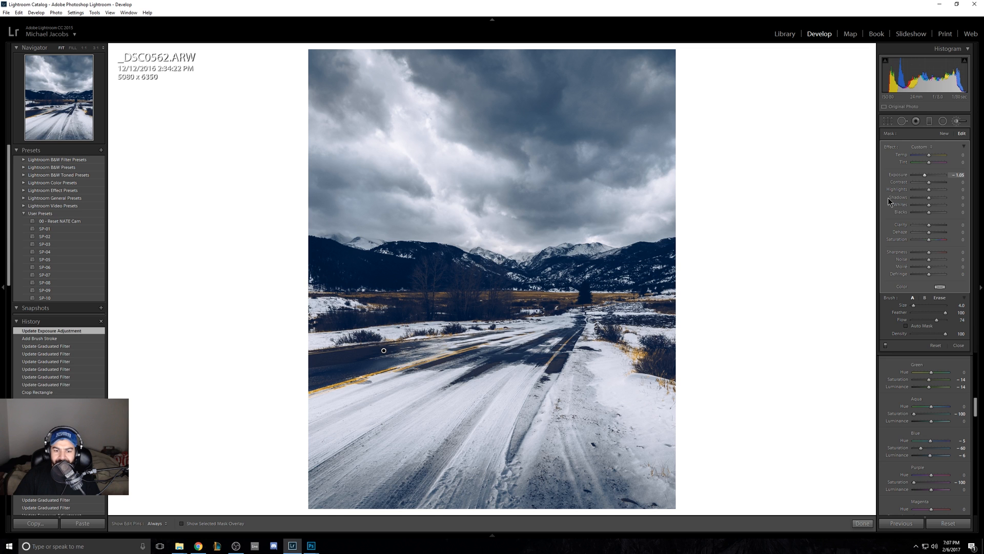
Step: Show the brush mask overlay and erase the overspill above the asphalt with a size 4 eraser
click(940, 298)
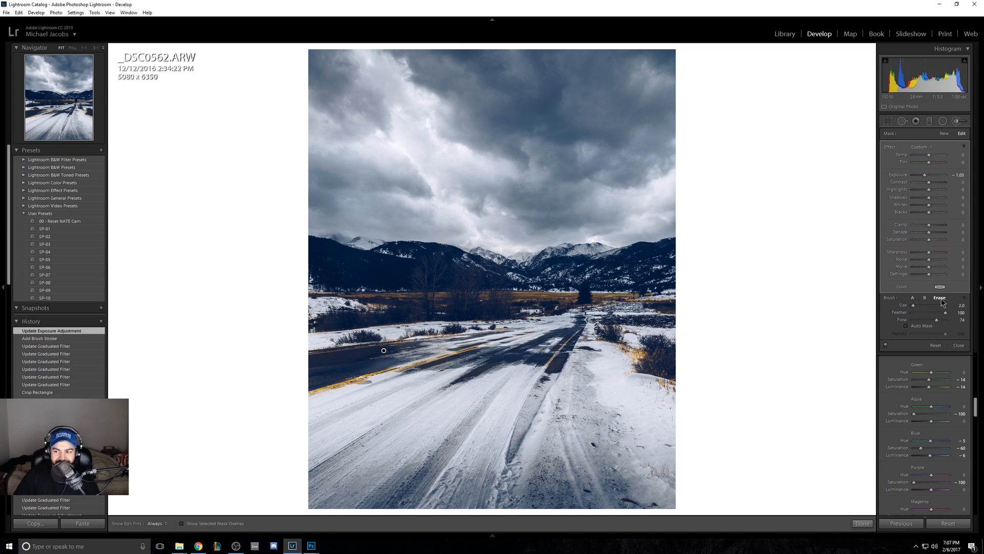
key(o)
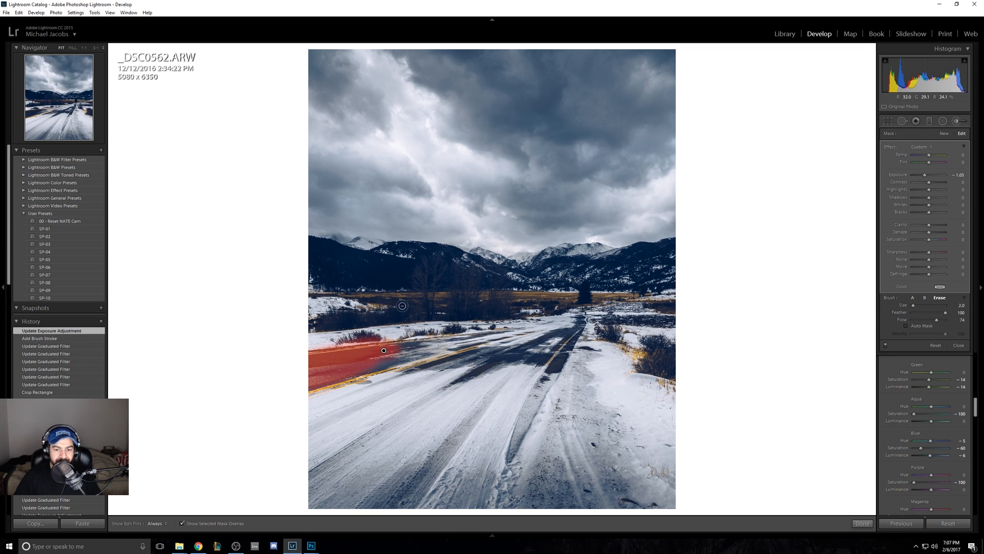
key(bracketright)
key(h)
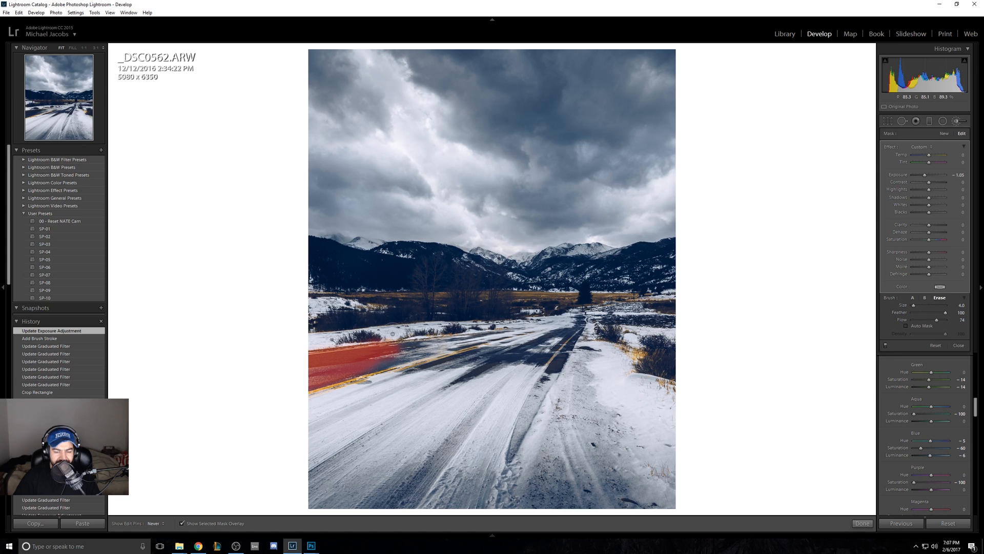
click(308, 344)
Step: Lower the eraser flow to 52, soften the mask along the asphalt and yellow line, and finish brush editing with the overlay hidden
drag(938, 321, 929, 320)
key(bracketleft)
key(bracketleft)
key(h)
drag(320, 372, 446, 360)
key(bracketright)
mouse_move(369, 368)
mouse_down()
mouse_move(361, 368)
mouse_move(440, 353)
mouse_up()
key(o)
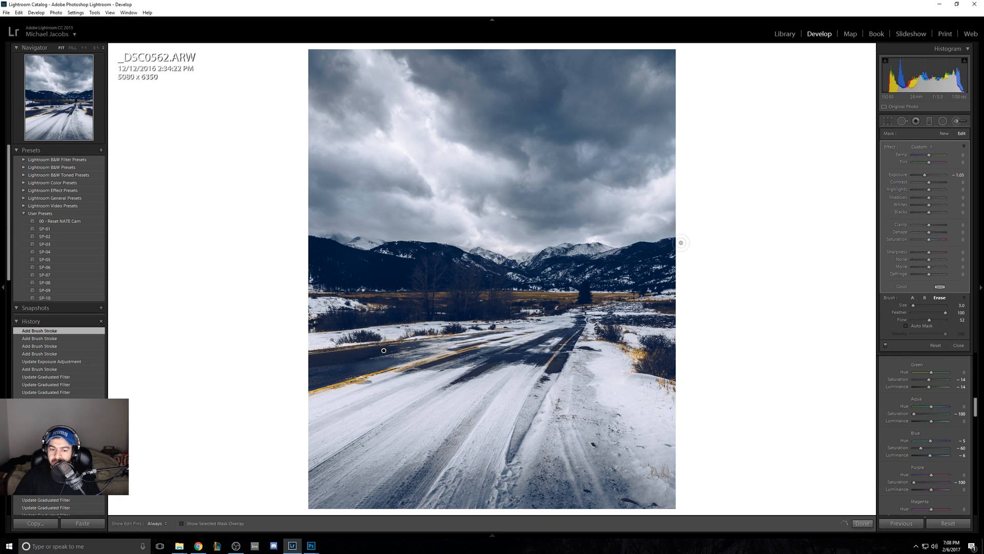
key(k)
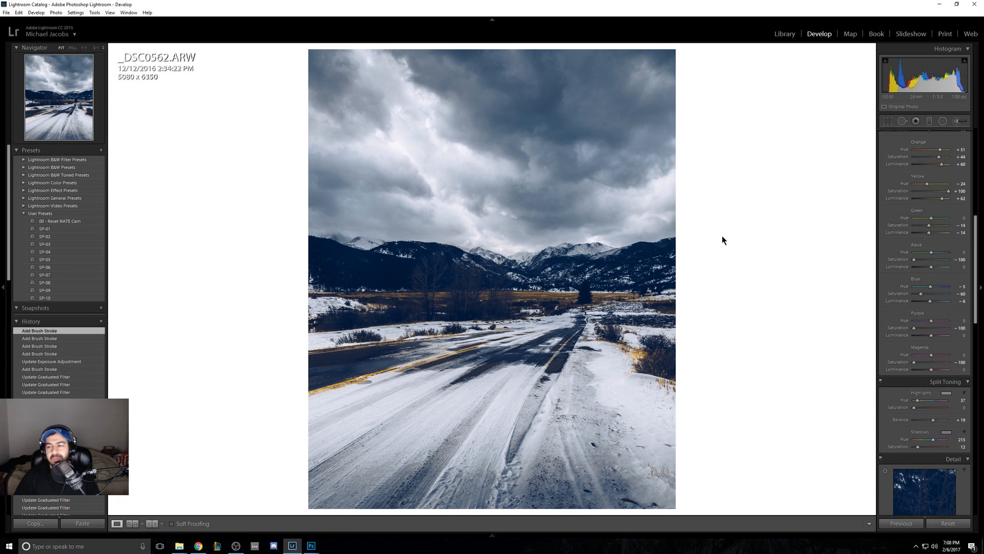
Step: Add a second adjustment brush with exposure -0.57 and paint it over the asphalt beside the yellow road line
click(956, 121)
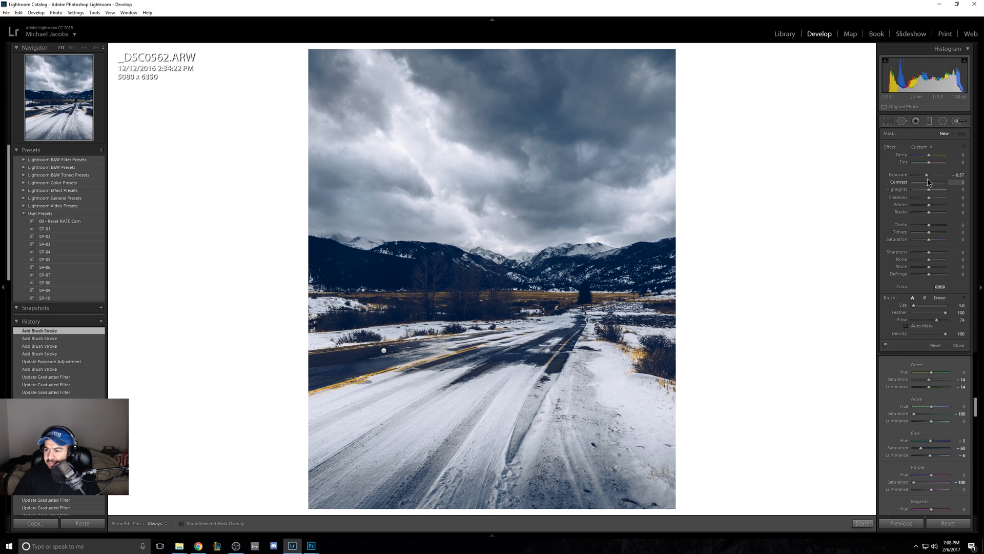
key(h)
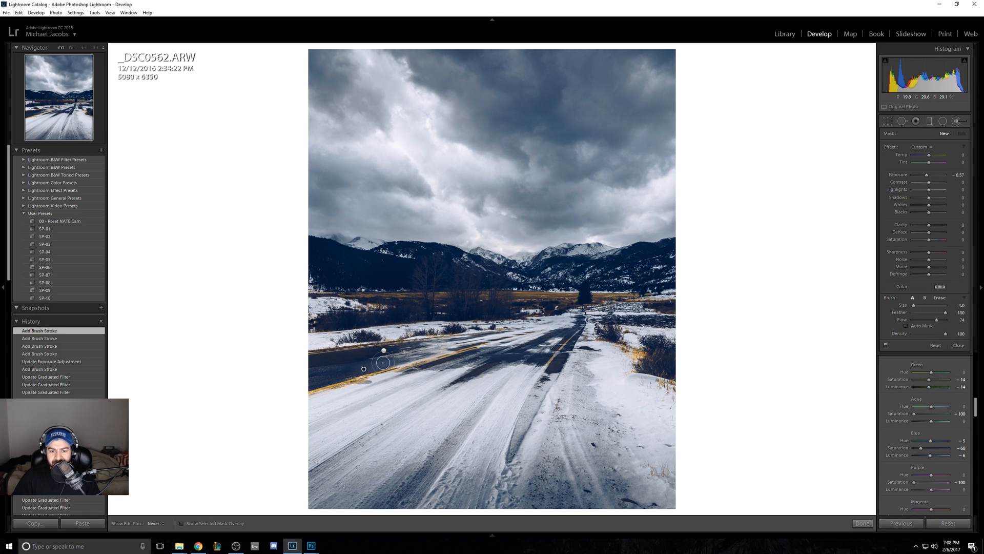
drag(376, 366, 348, 371)
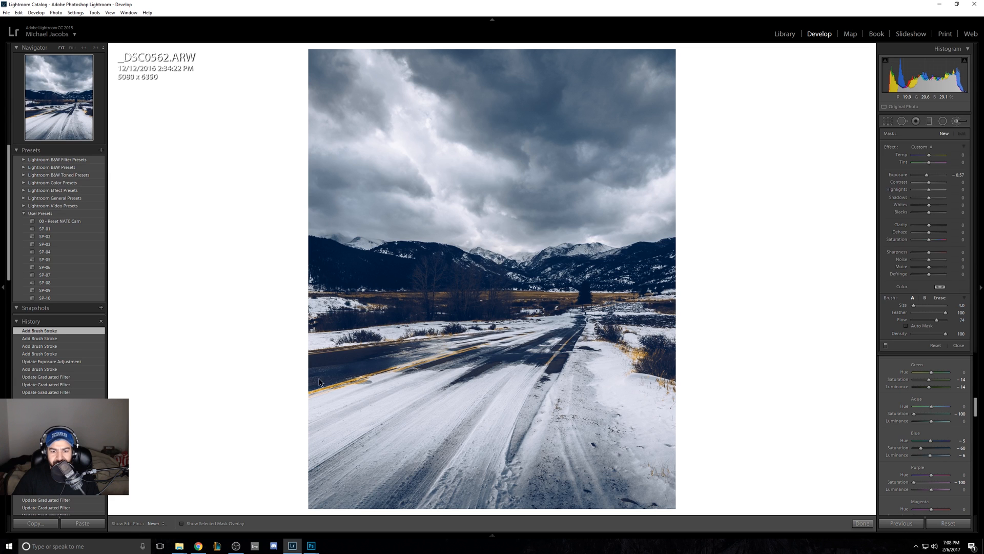
key(k)
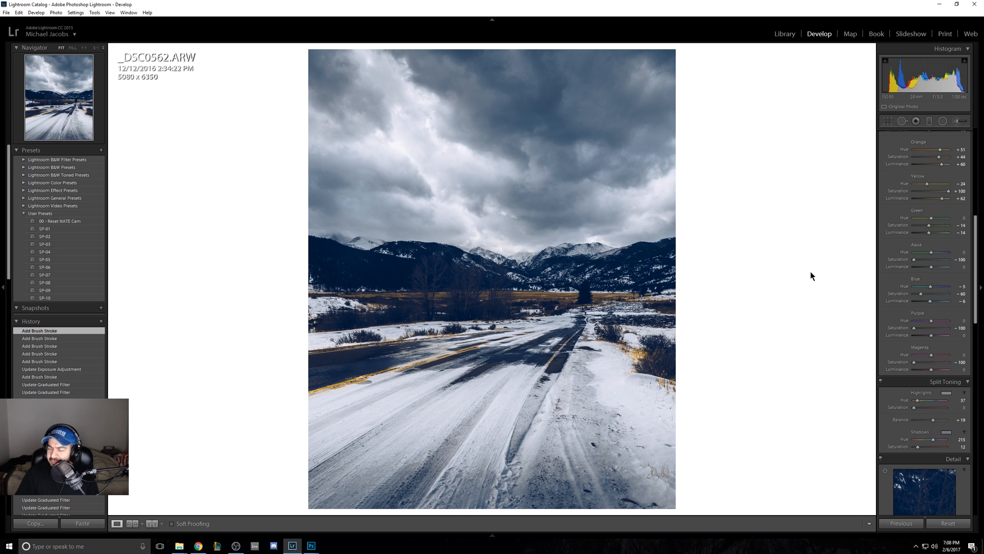
Step: Set the orange saturation to +82 and the yellow saturation to +84
scroll(979, 220, up, 5)
scroll(979, 220, down, 1)
drag(939, 298, 946, 299)
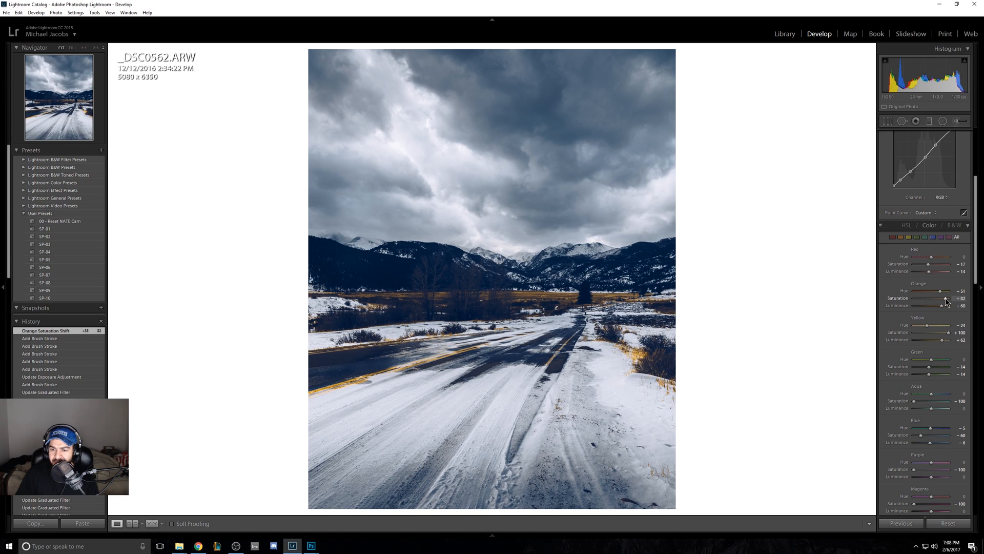
drag(949, 332, 945, 333)
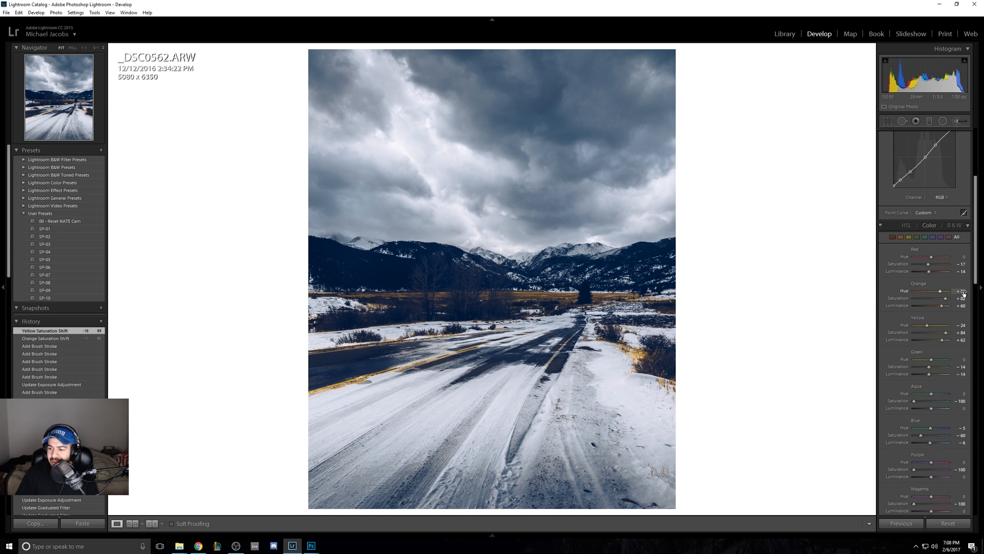
Step: Set the post-crop vignette amount to -14 and feather to 100, and check the photo with the effects off and on
drag(975, 264, 975, 468)
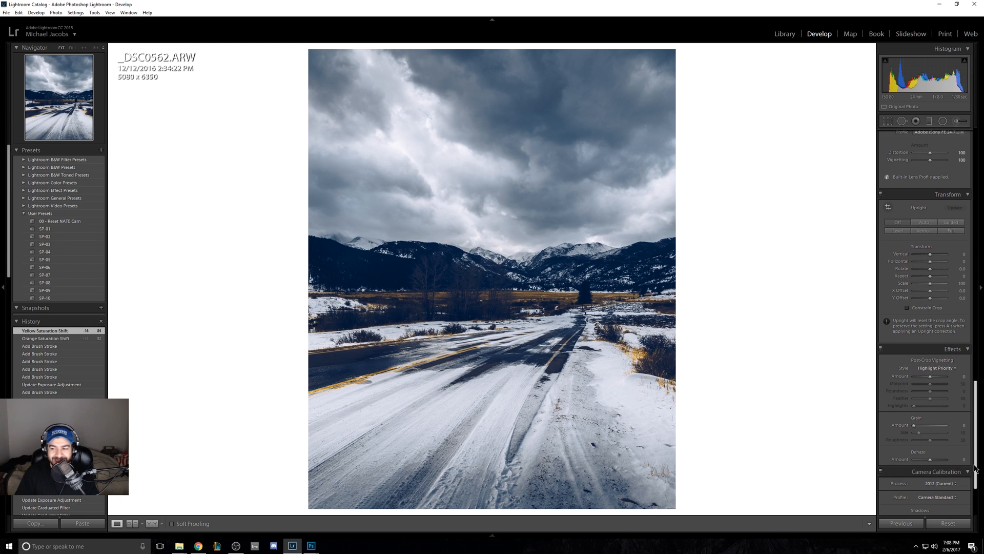
drag(930, 375, 928, 376)
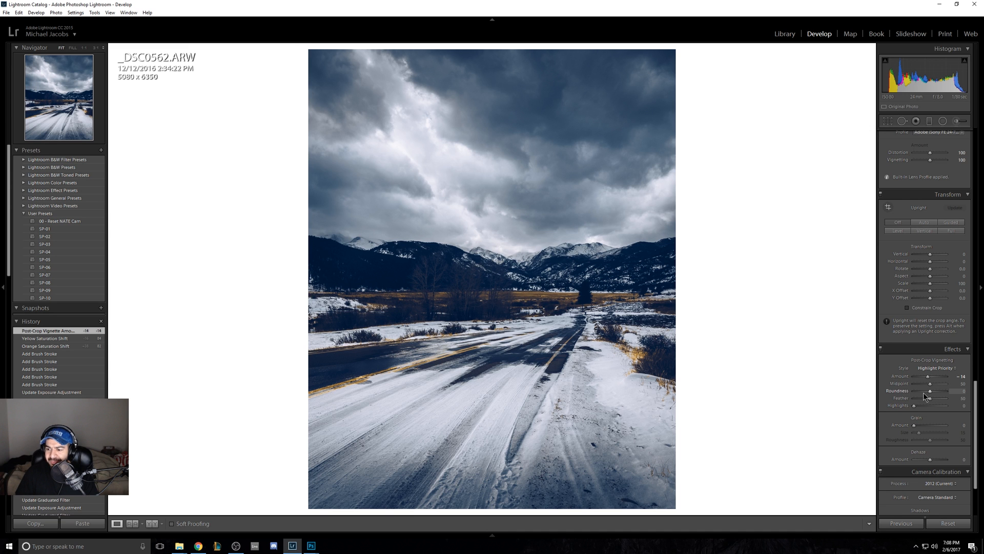
mouse_move(927, 396)
mouse_down()
mouse_move(959, 400)
mouse_move(926, 376)
mouse_up()
key(ctrl+z)
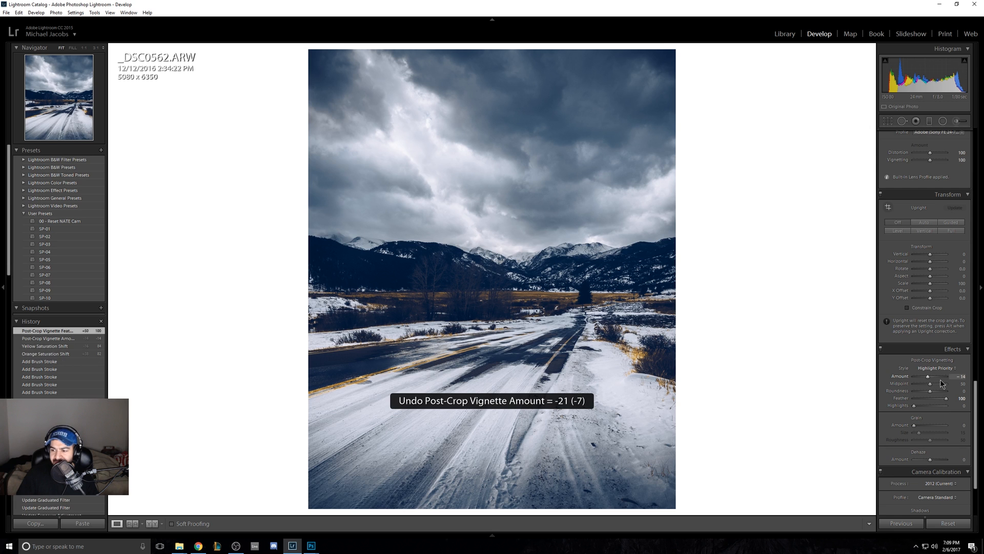
click(881, 349)
click(881, 349)
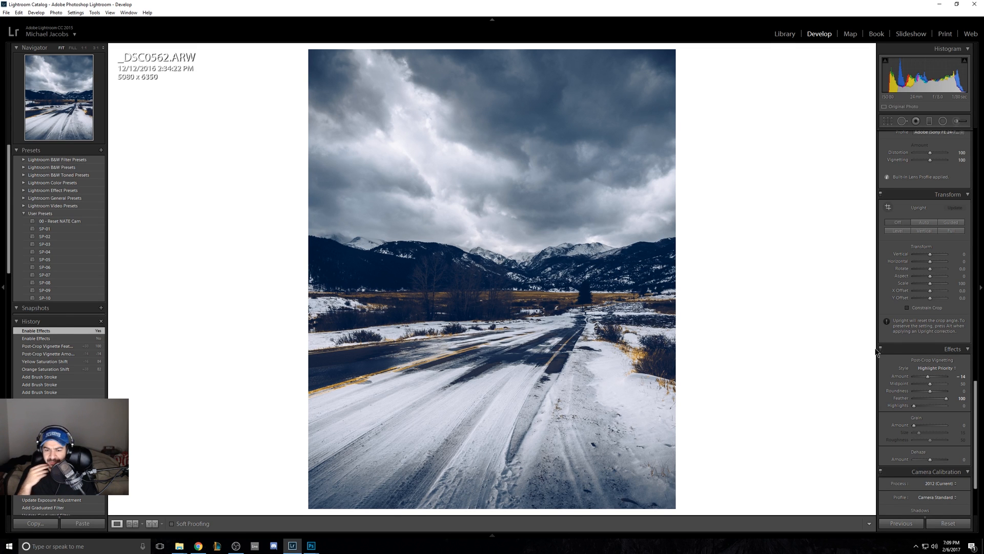
Step: Extend the snowy road's graduated filter up to the far end of the road, deselect it and check the photo in a wider view
click(930, 121)
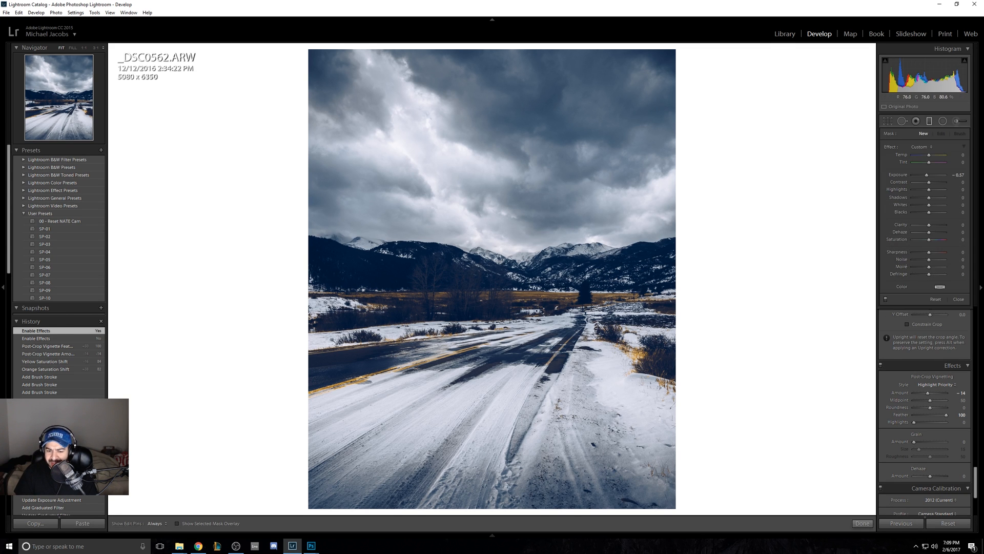
click(497, 451)
drag(496, 391, 489, 318)
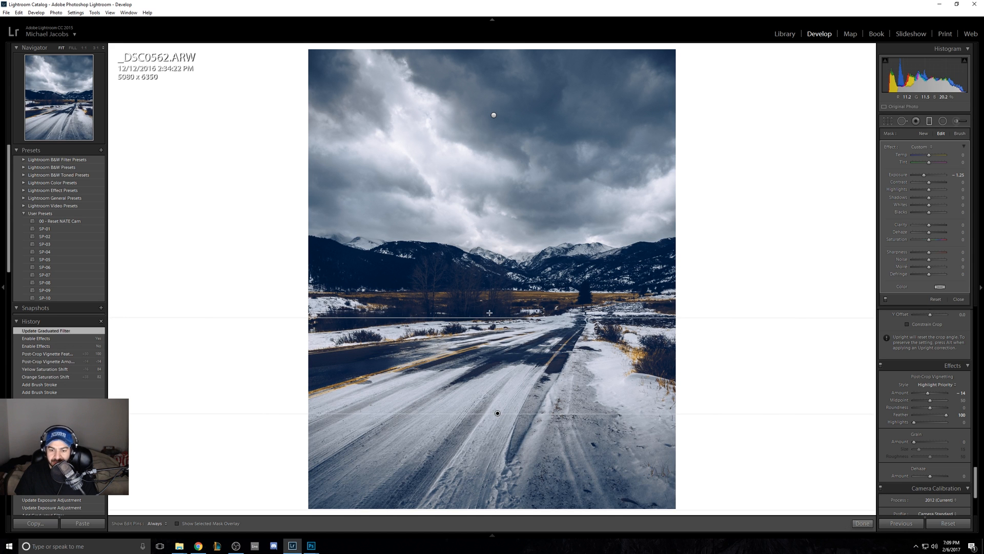
click(489, 312)
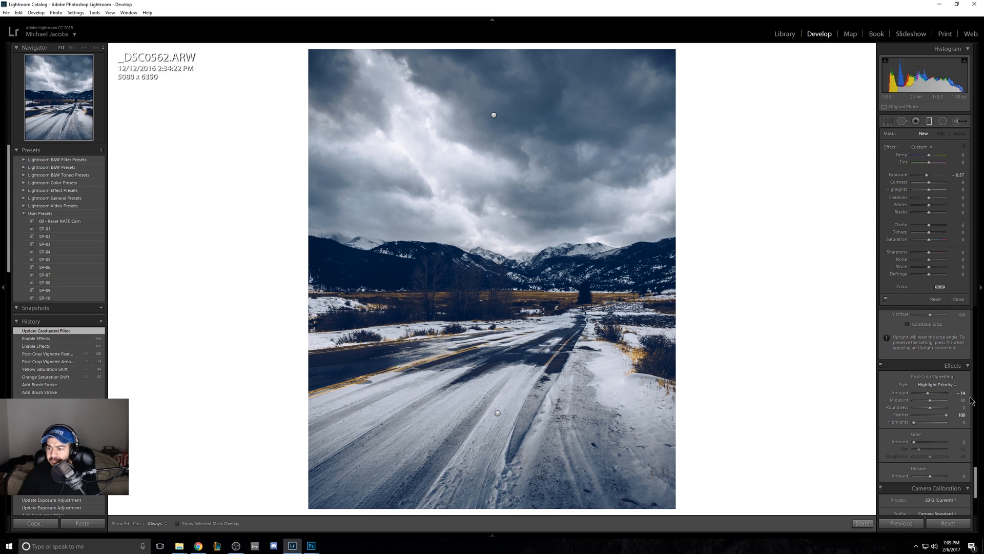
click(980, 469)
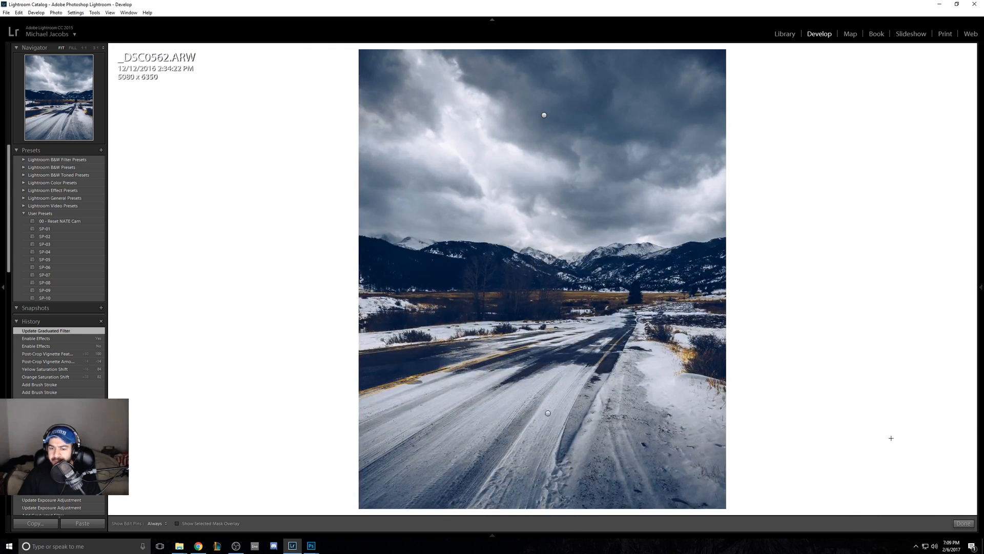
click(980, 319)
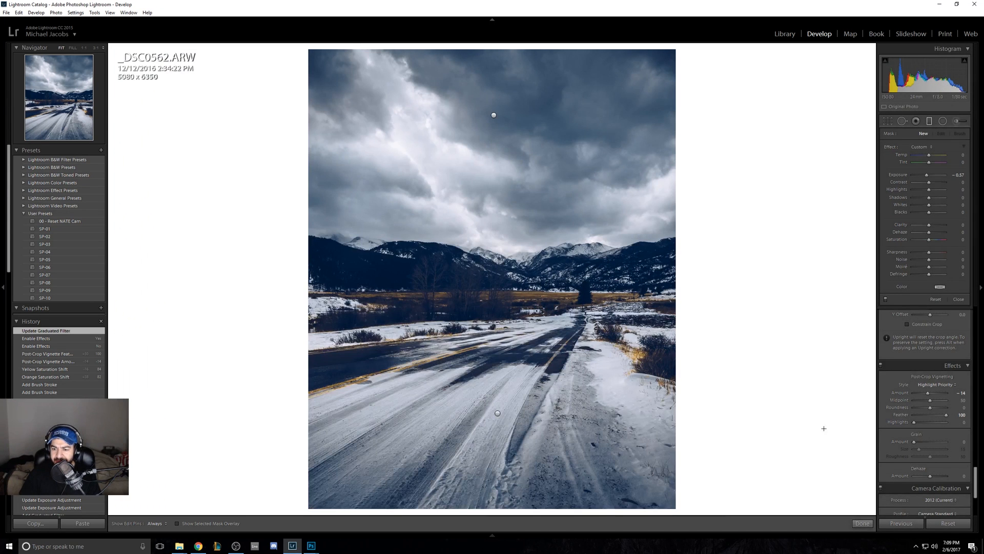
Step: Set the photo's overall exposure to +0.75 in the basic tone adjustments
scroll(956, 359, up, 15)
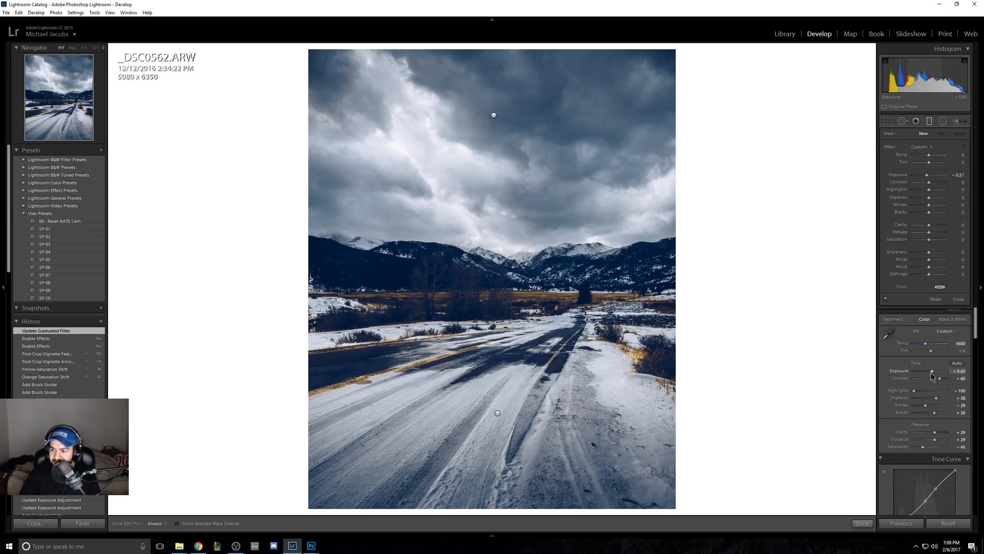
drag(931, 374, 933, 375)
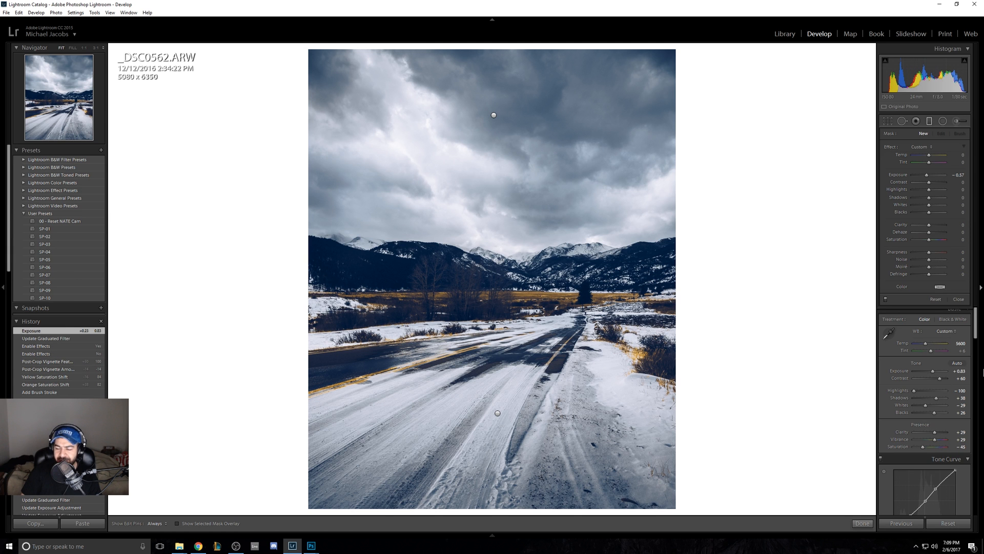
click(957, 371)
text(0.7)
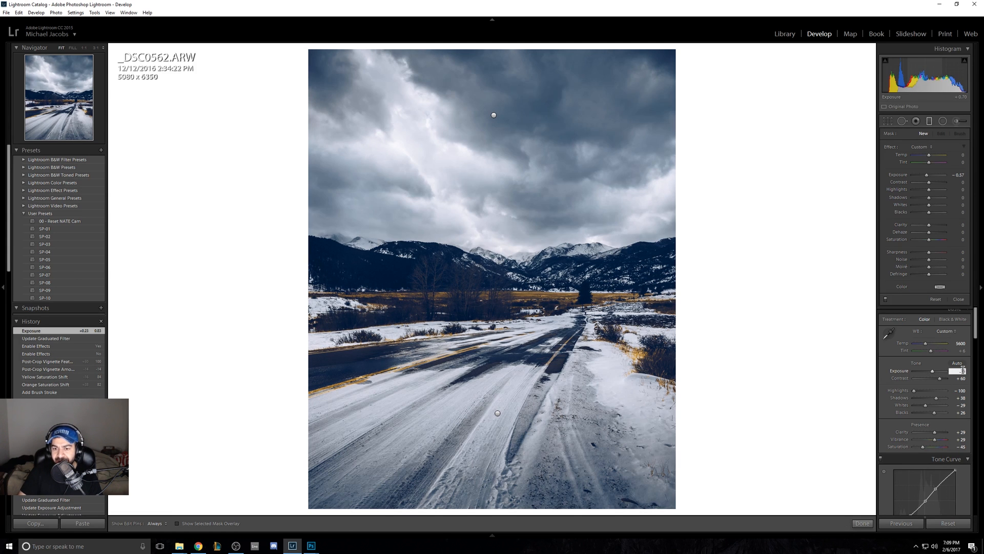
text(5)
key(Return)
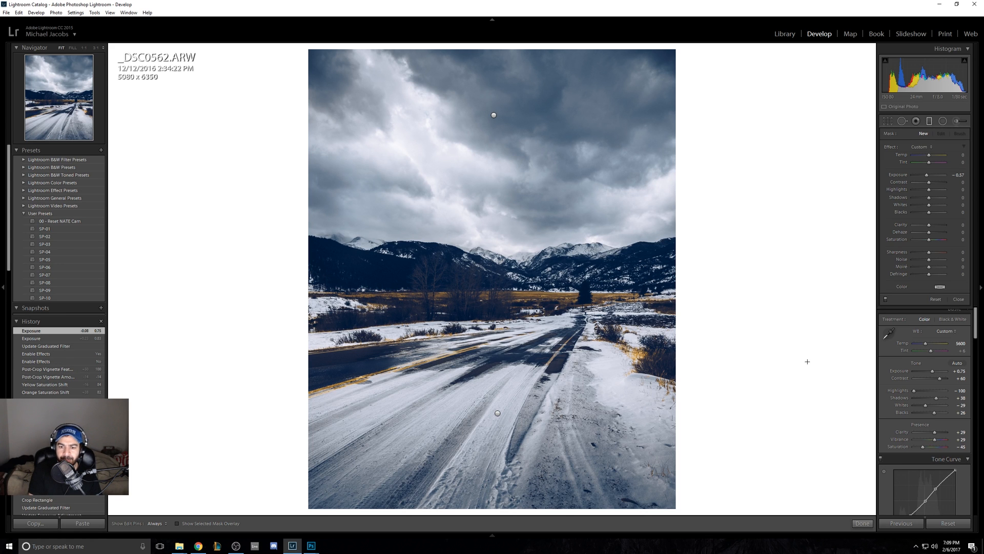
Step: Set the sharpening amount to 66 and masking to 42 using the mask preview, and close the graduated filter
drag(976, 328, 971, 426)
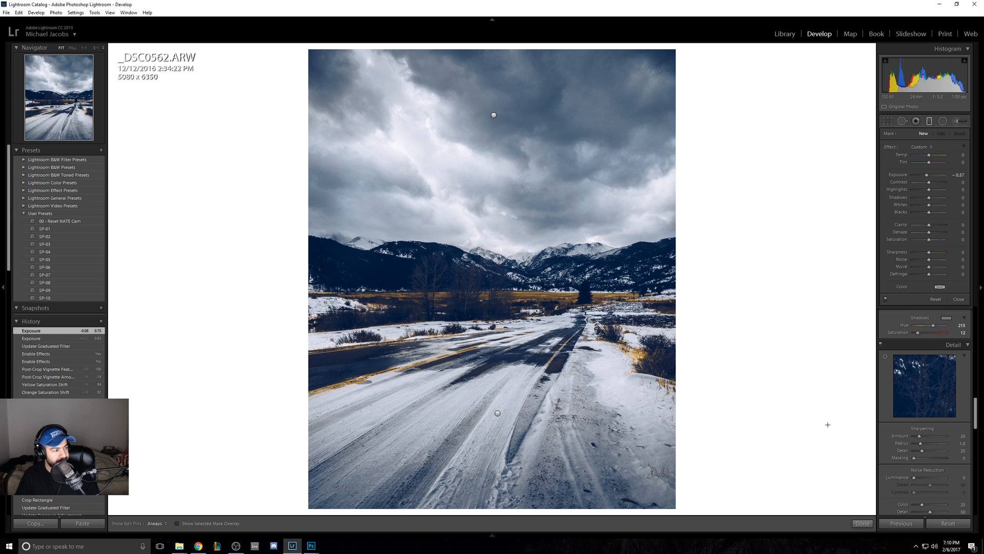
drag(906, 440, 927, 435)
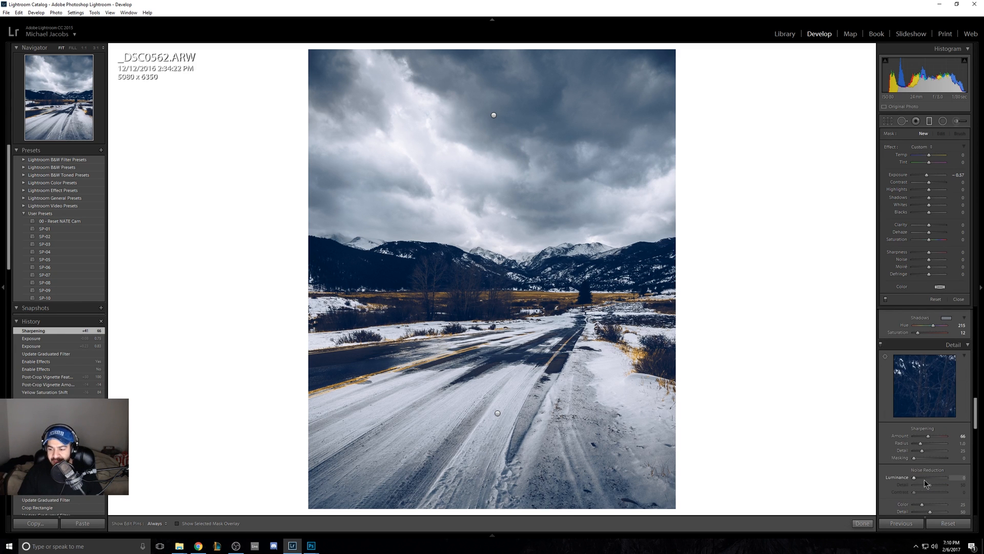
drag(977, 428, 977, 438)
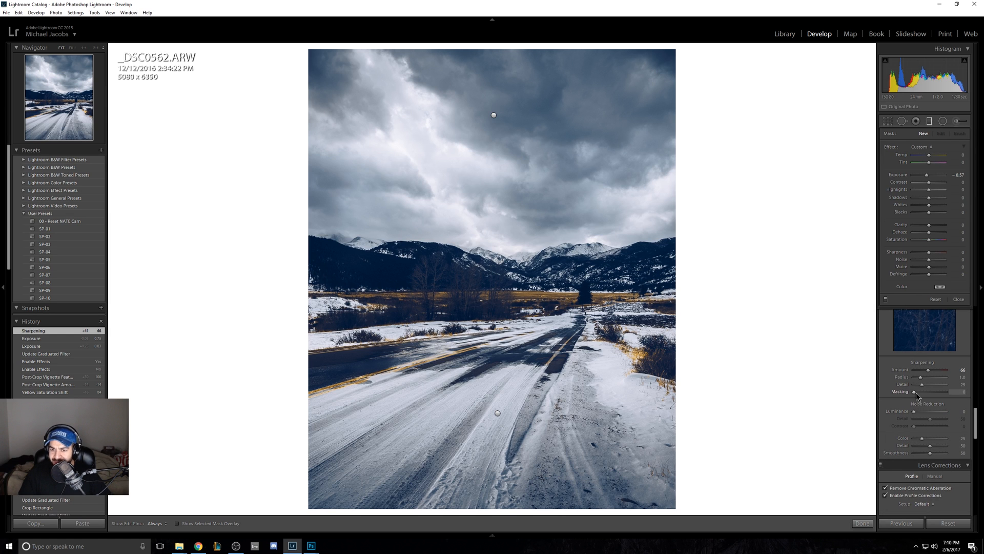
key(alt)
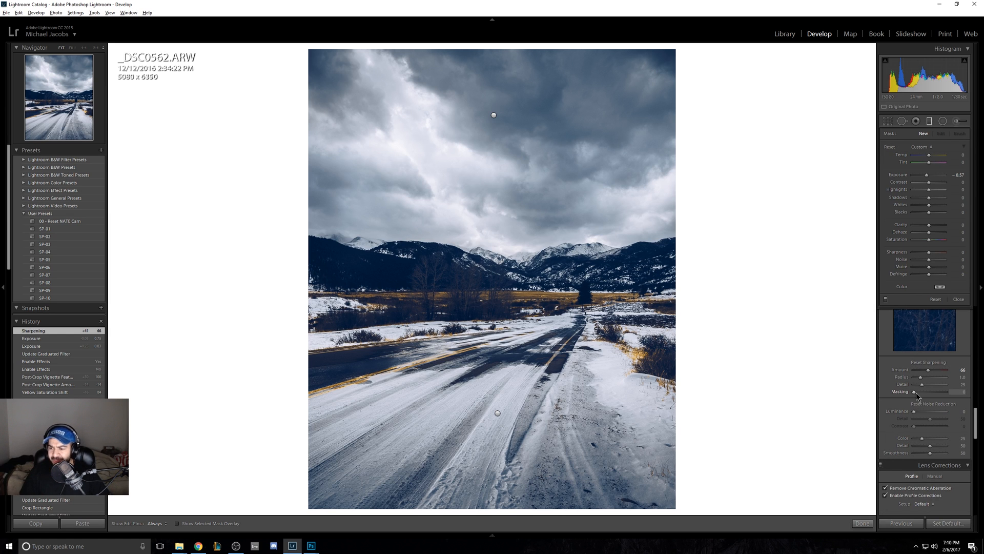
drag(915, 392, 928, 392)
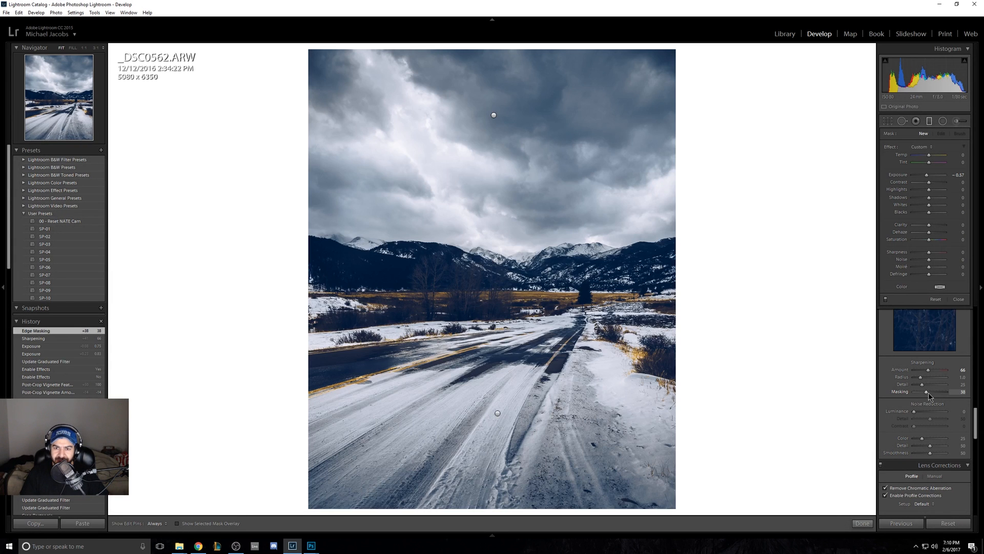
key(m)
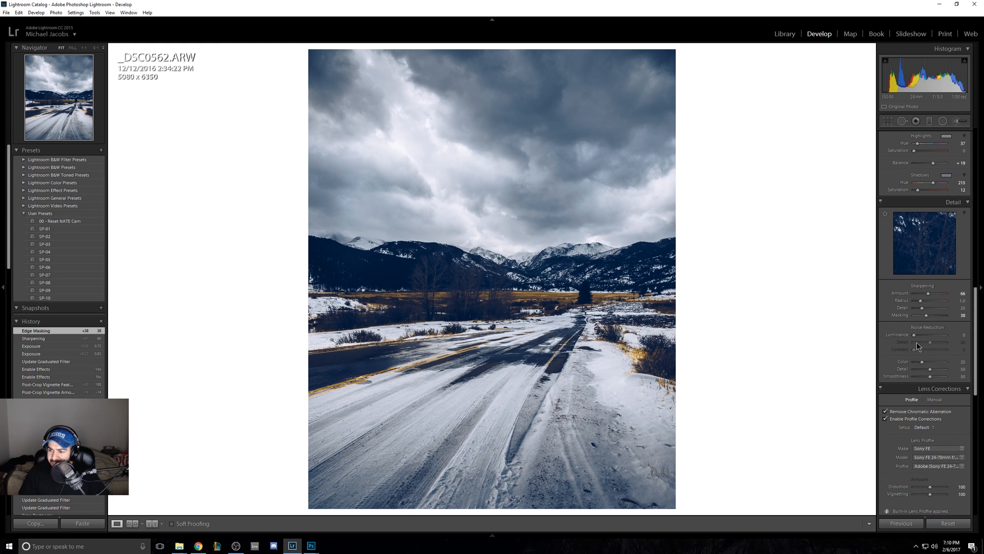
drag(926, 315, 927, 315)
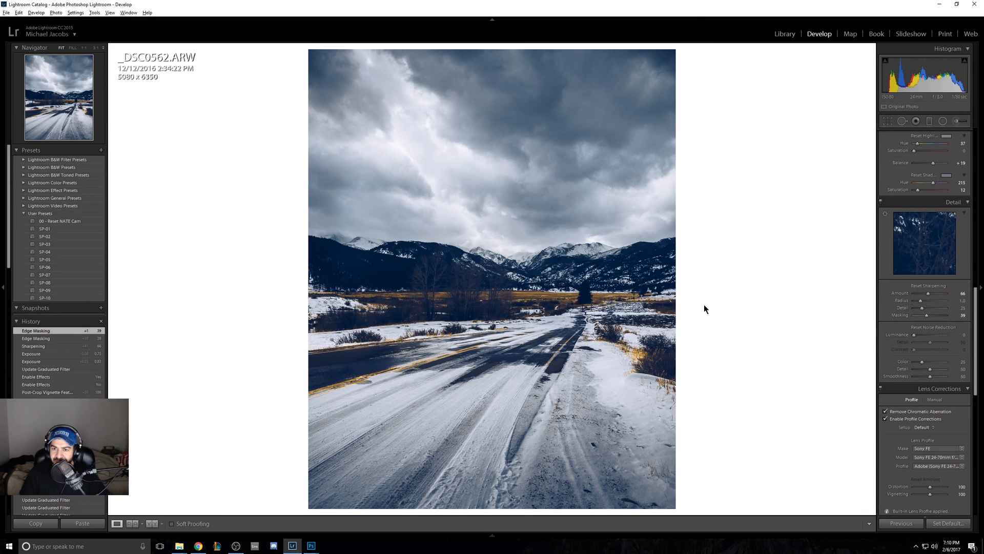
drag(927, 317, 929, 317)
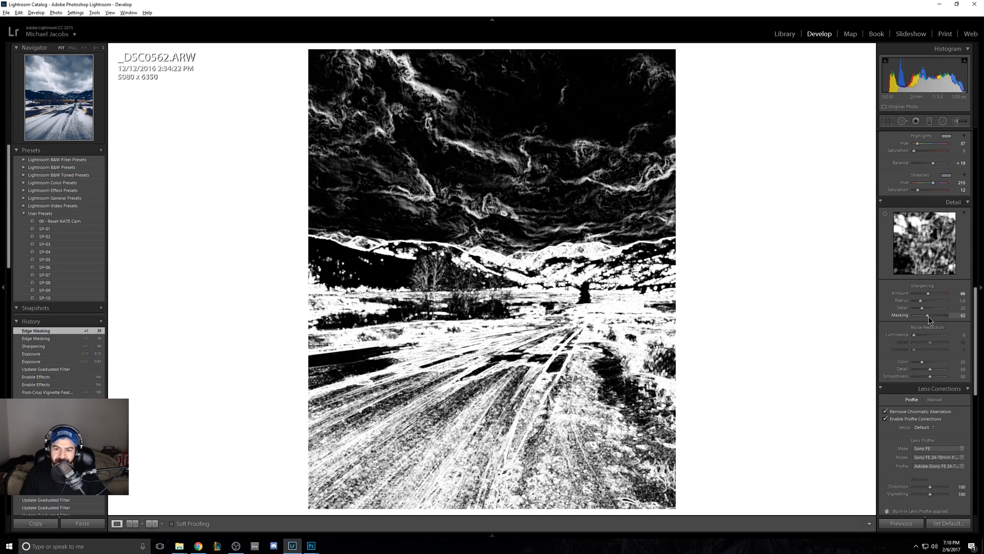
drag(928, 315, 927, 317)
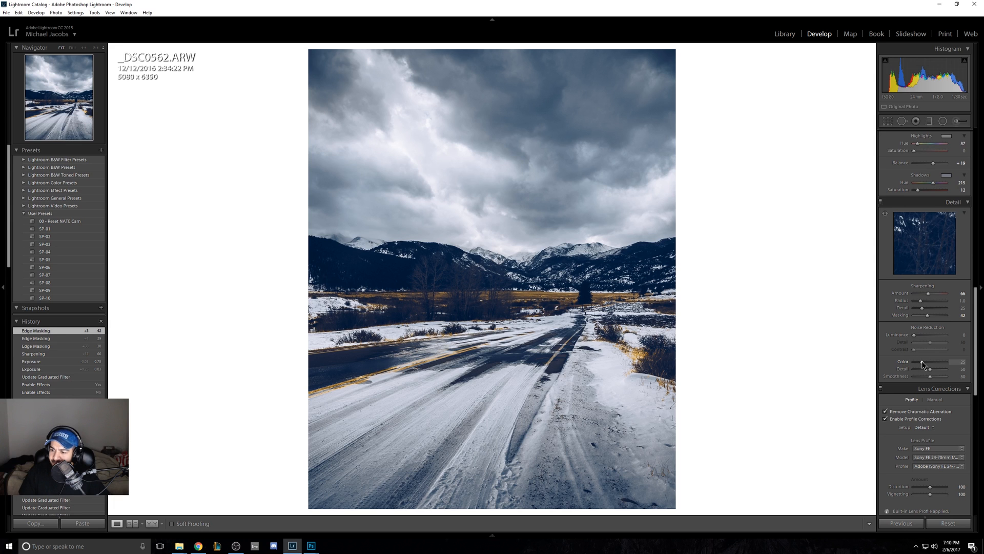
Step: Set the color noise reduction to 100 and check its effect on the road at 1:1 zoom
drag(923, 362, 960, 356)
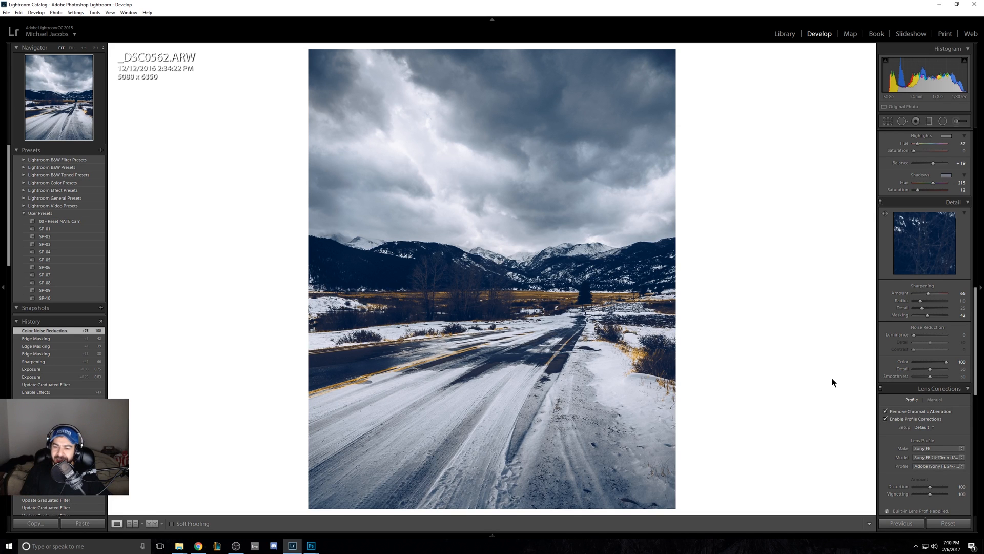
click(559, 387)
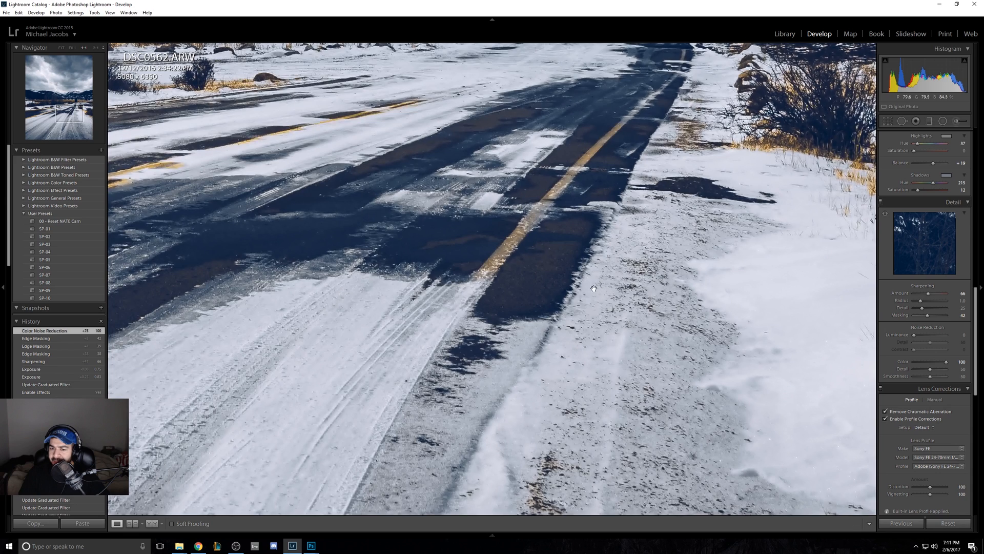
drag(945, 362, 979, 359)
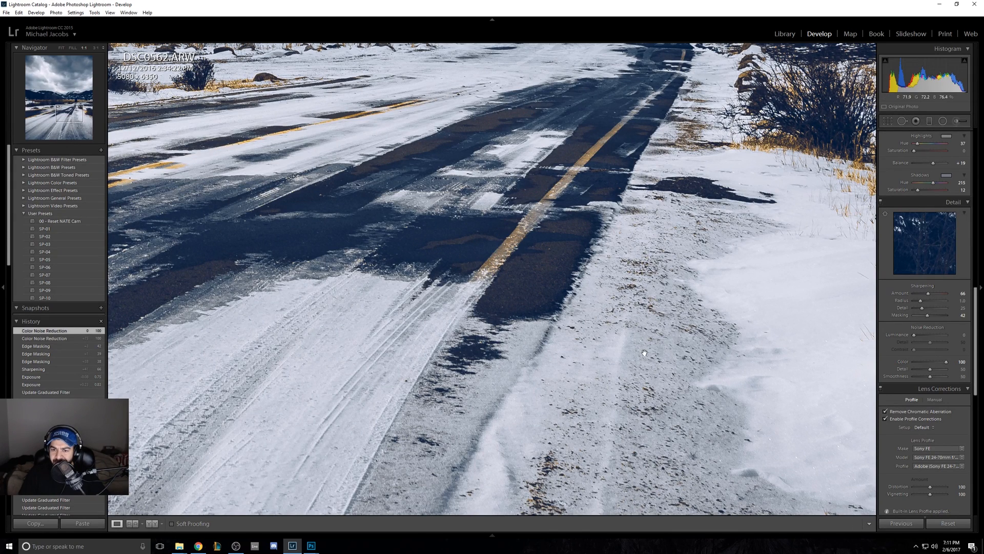
click(603, 322)
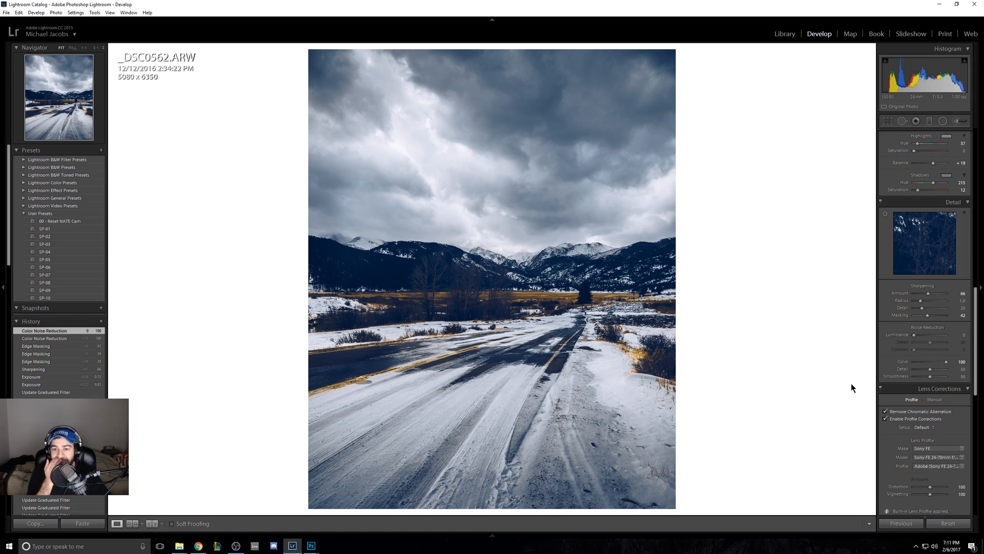
Step: Compare the edited road photo with its original side by side and return to the single view
key(y)
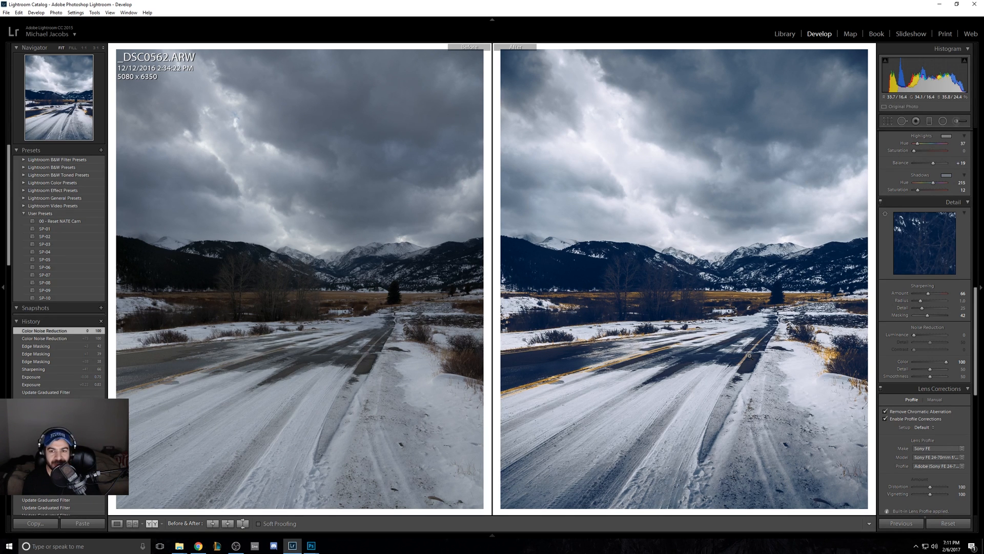
key(y)
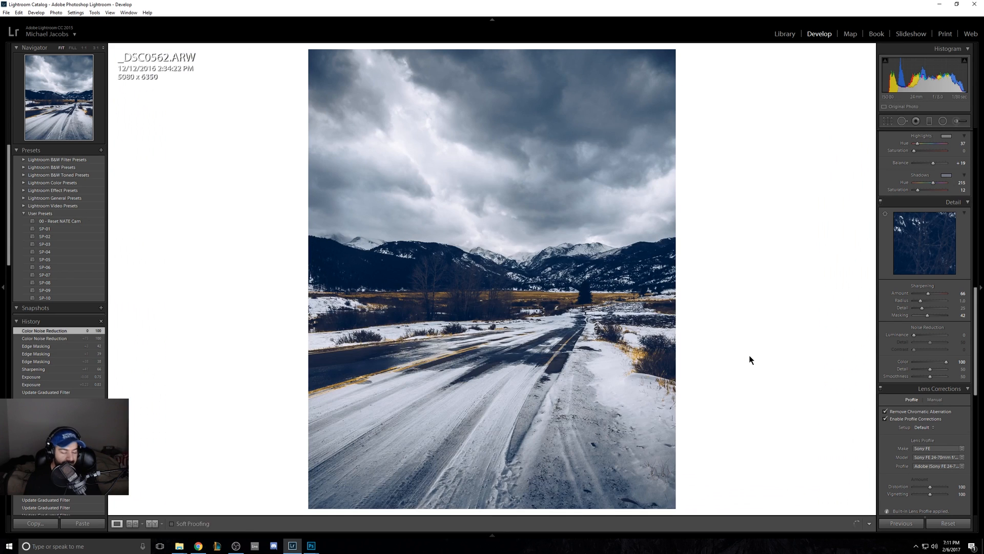
key(y)
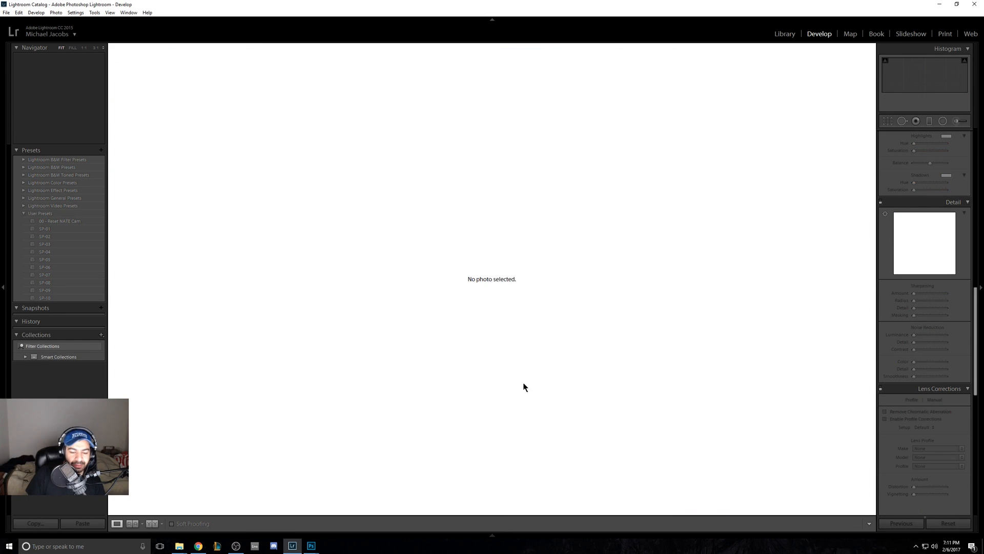
Step: Show the filmstrip, view the similar road photo _DSC0561.ARW and return to _DSC0562.ARW
click(492, 535)
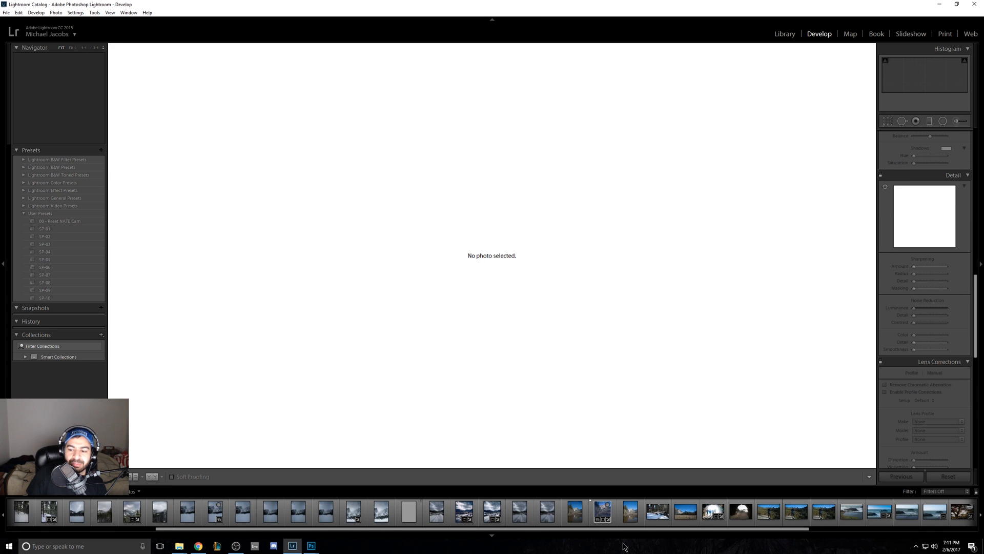
click(472, 515)
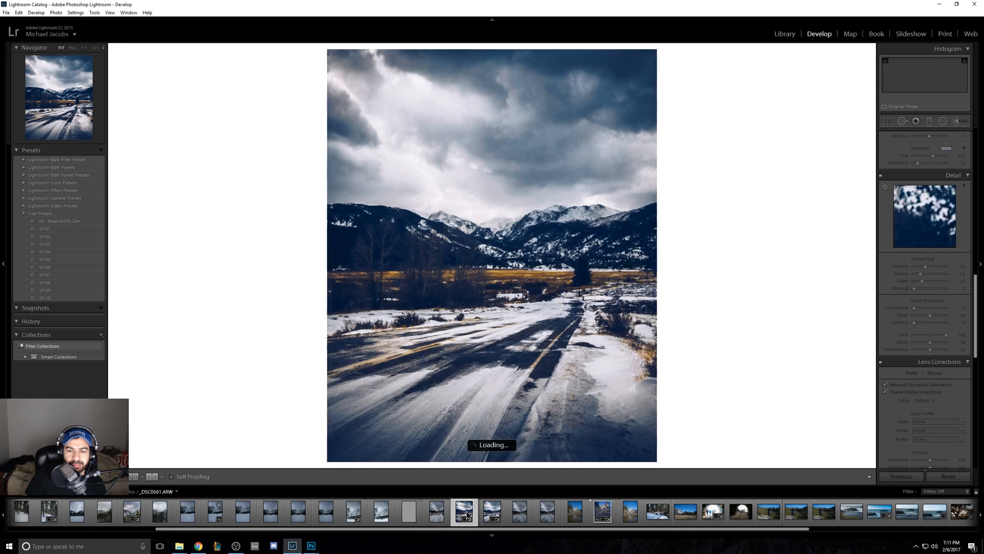
click(494, 518)
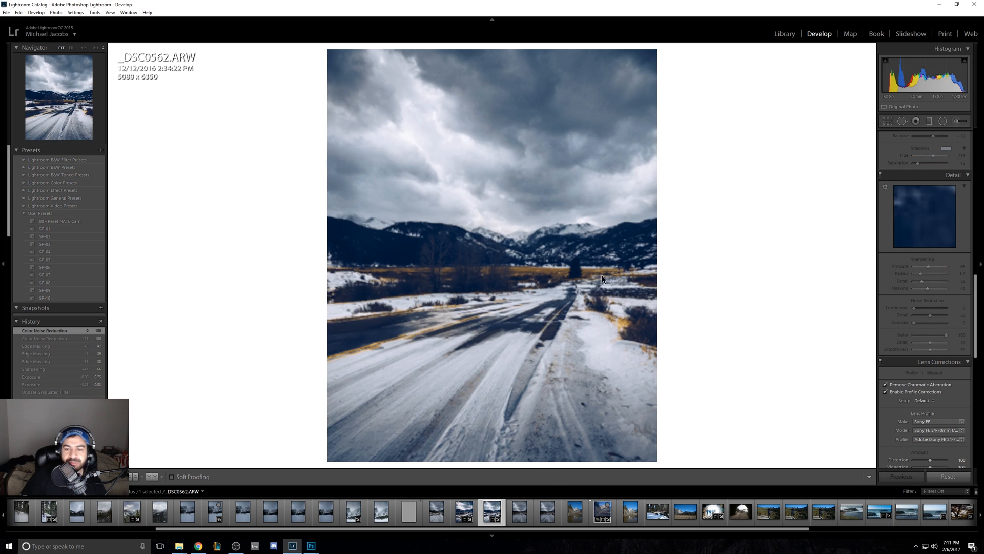